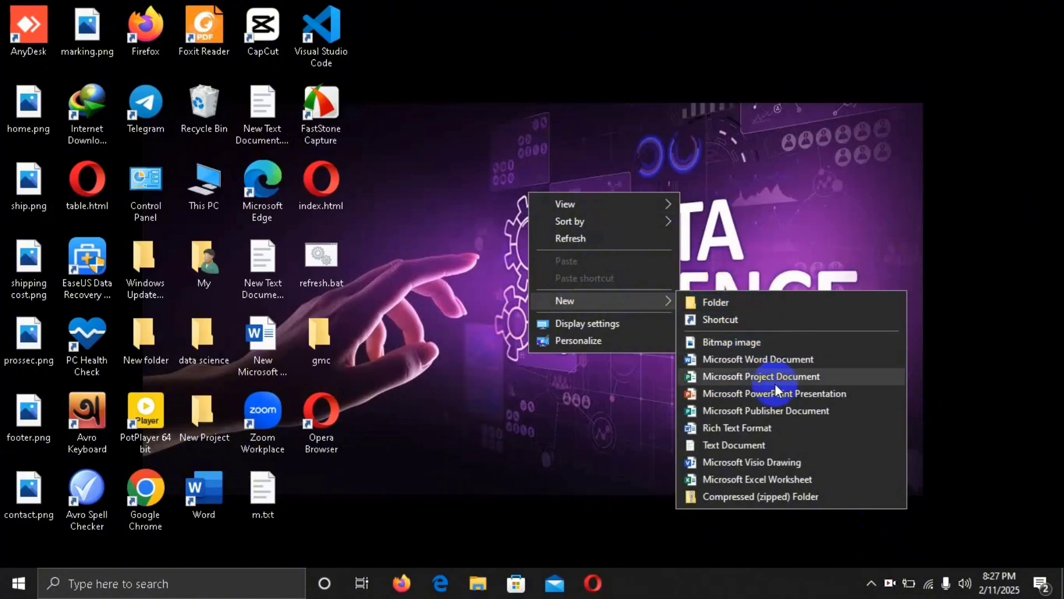
Step: Create a new Excel worksheet on the desktop, name it Basic Salary.xlsx and open it
{"action": "left_click", "coordinate": [758, 479]}
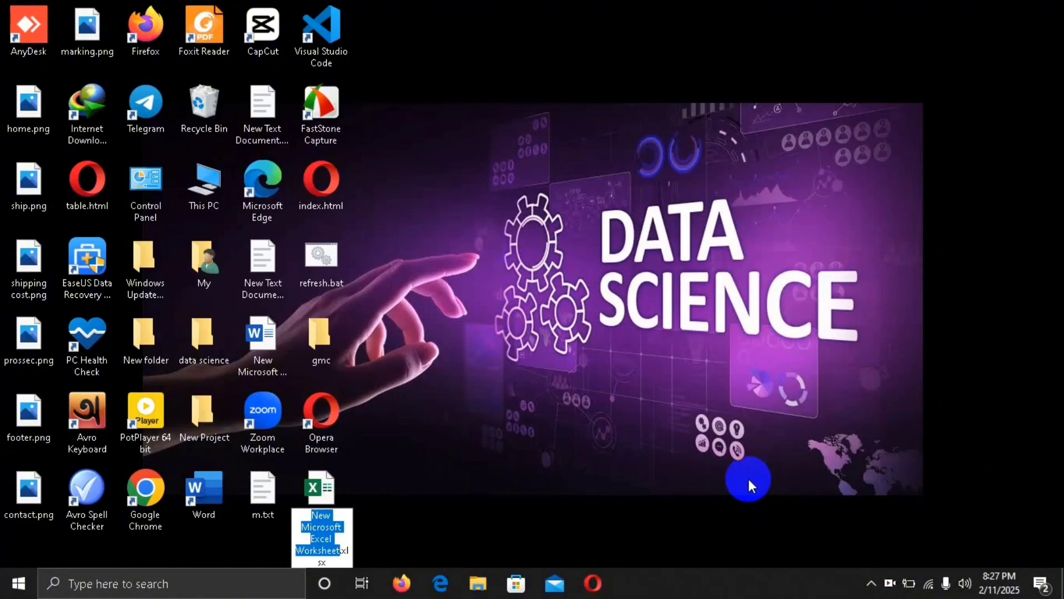
{"action": "type", "text": "Basic"}
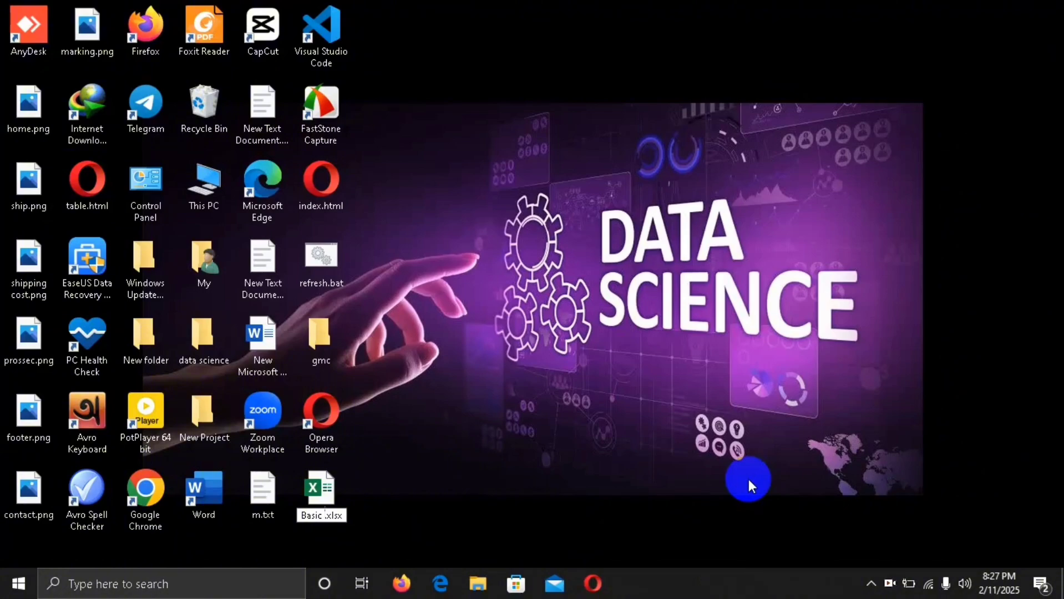
{"action": "type", "text": " Salary"}
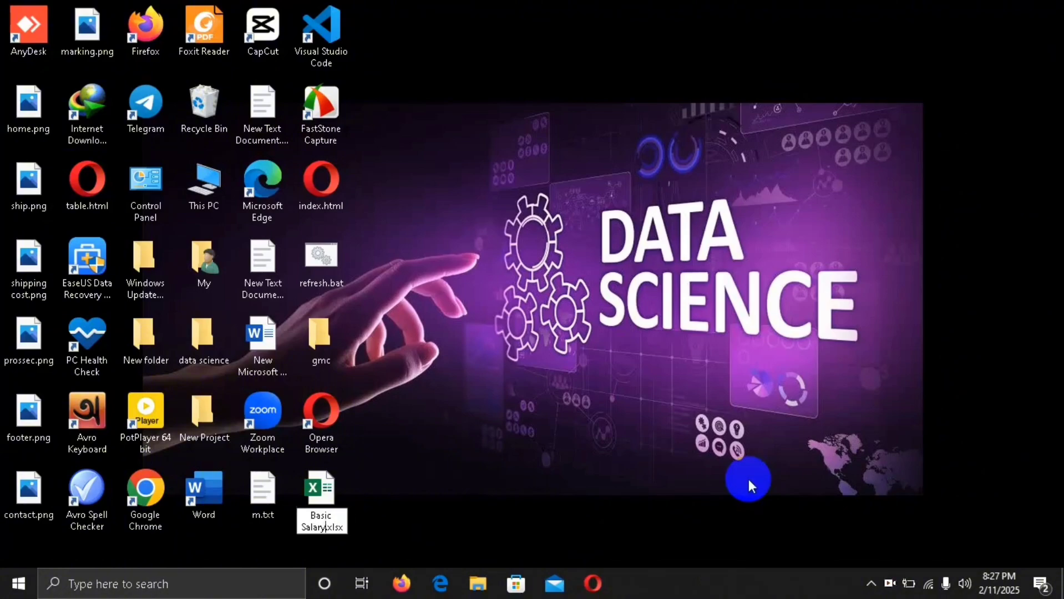
{"action": "key", "text": "Return"}
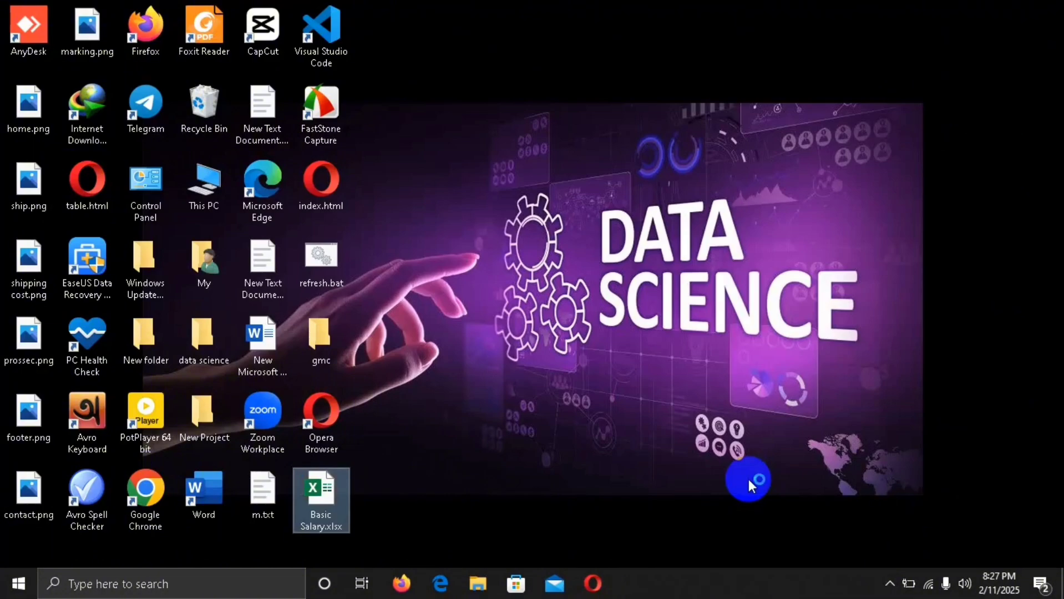
{"action": "key", "text": "Return"}
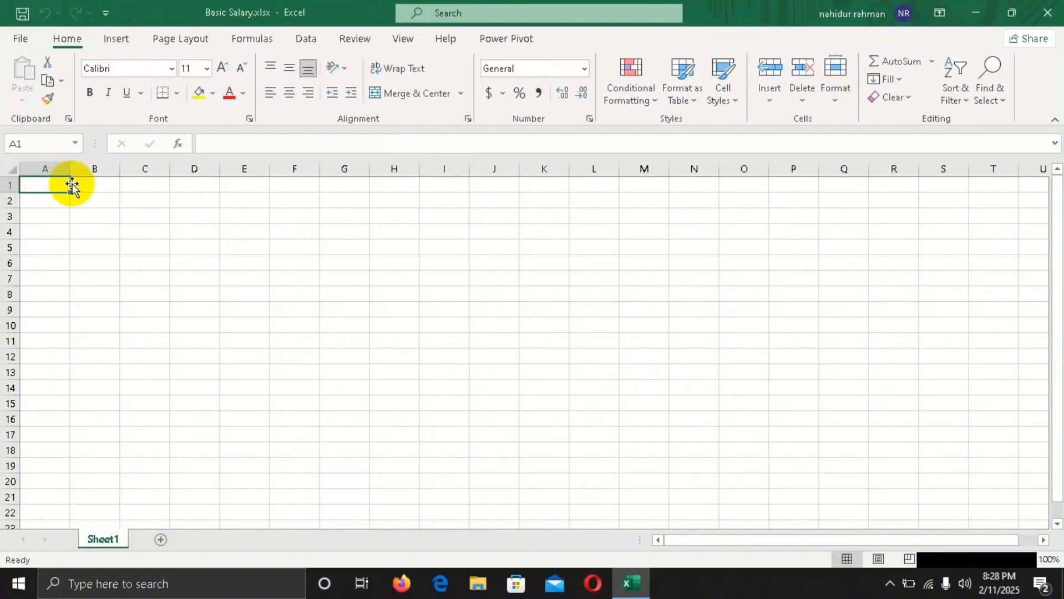
Step: Enter the title "Basic Salary Sheet" in cell A1
{"action": "double_click", "coordinate": [57, 187]}
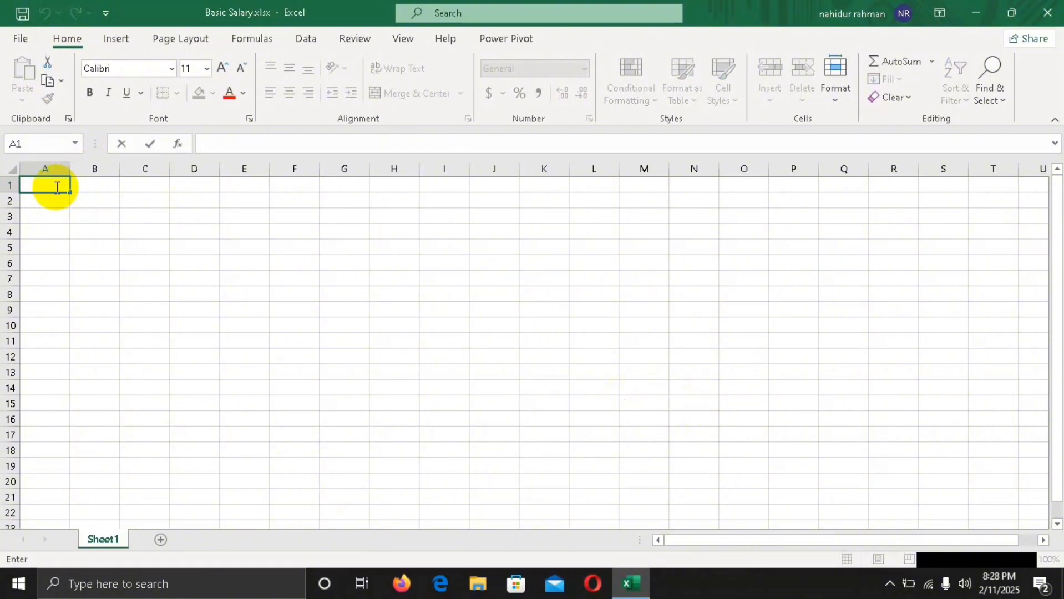
{"action": "type", "text": "Basic Sala"}
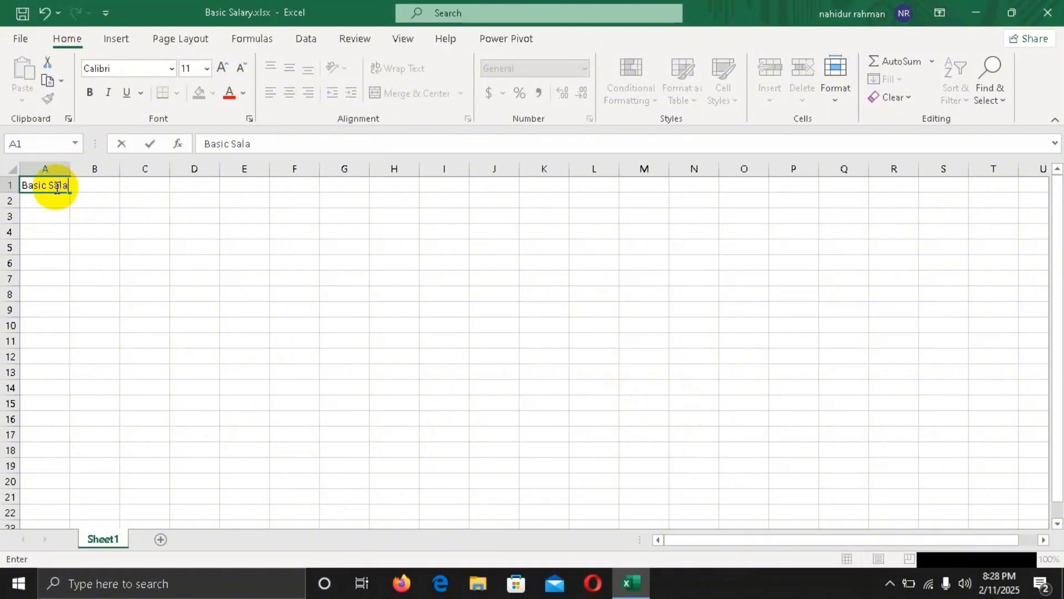
{"action": "type", "text": "ry Sheet"}
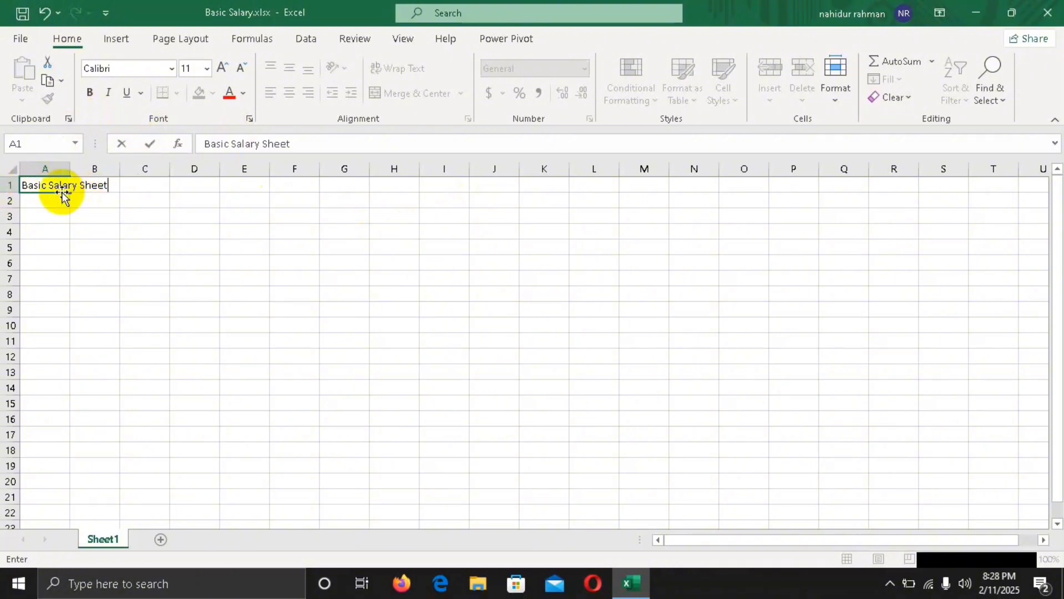
{"action": "left_click", "coordinate": [84, 205]}
Step: Fill the title across A1:H1, then merge and center the range, keeping only the upper-left value
{"action": "left_click", "coordinate": [70, 186]}
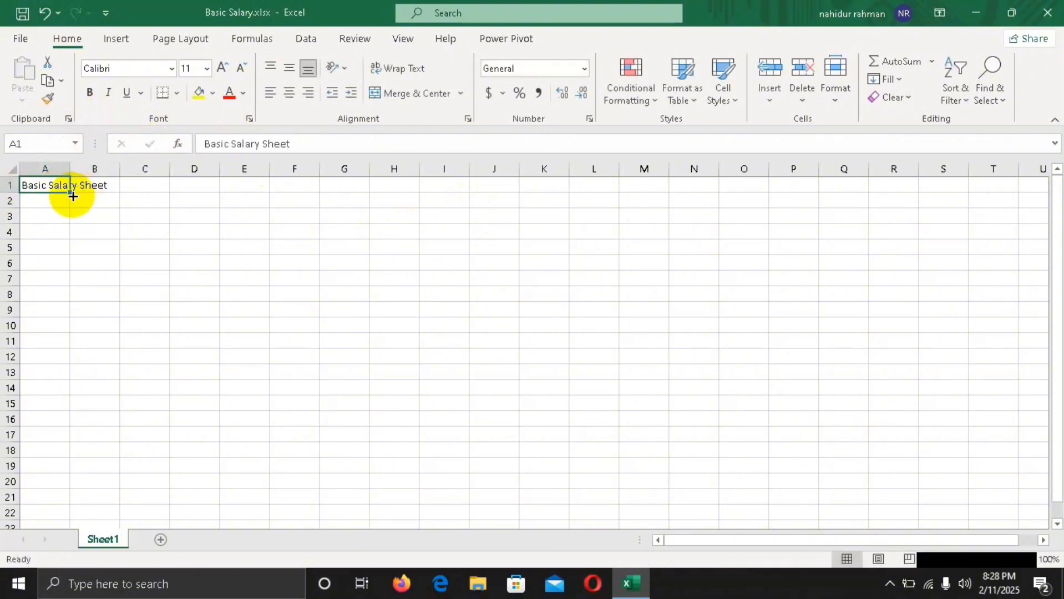
{"action": "left_click_drag", "start_coordinate": [125, 192], "coordinate": [405, 200]}
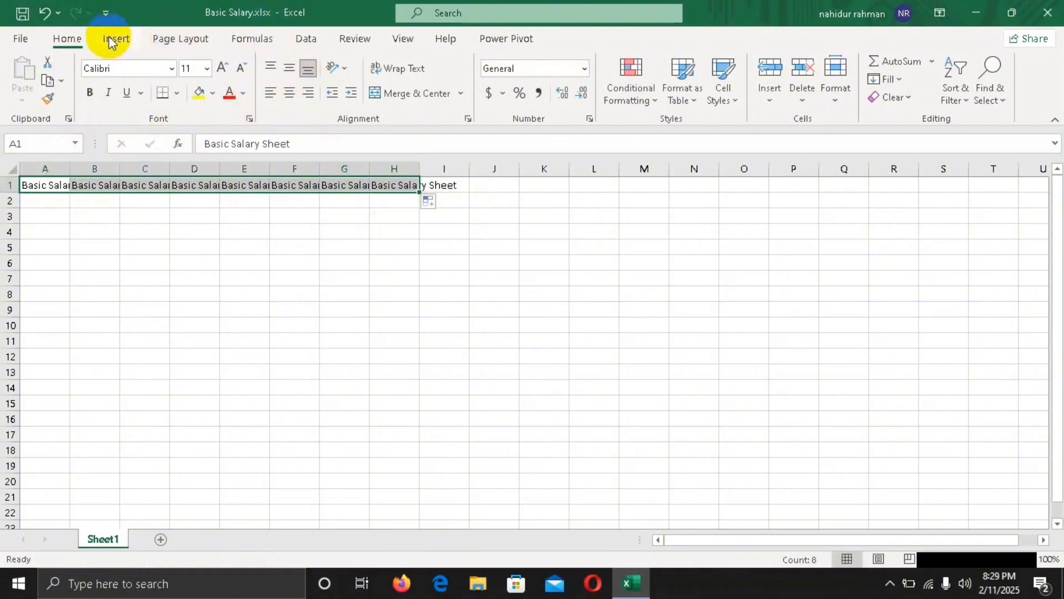
{"action": "left_click", "coordinate": [451, 94]}
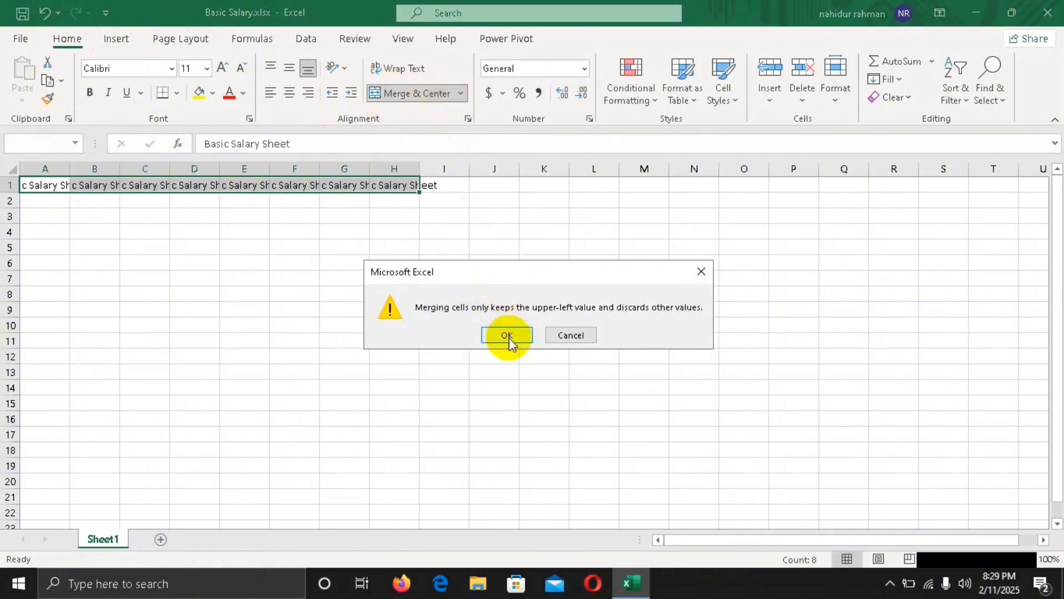
{"action": "left_click", "coordinate": [506, 335]}
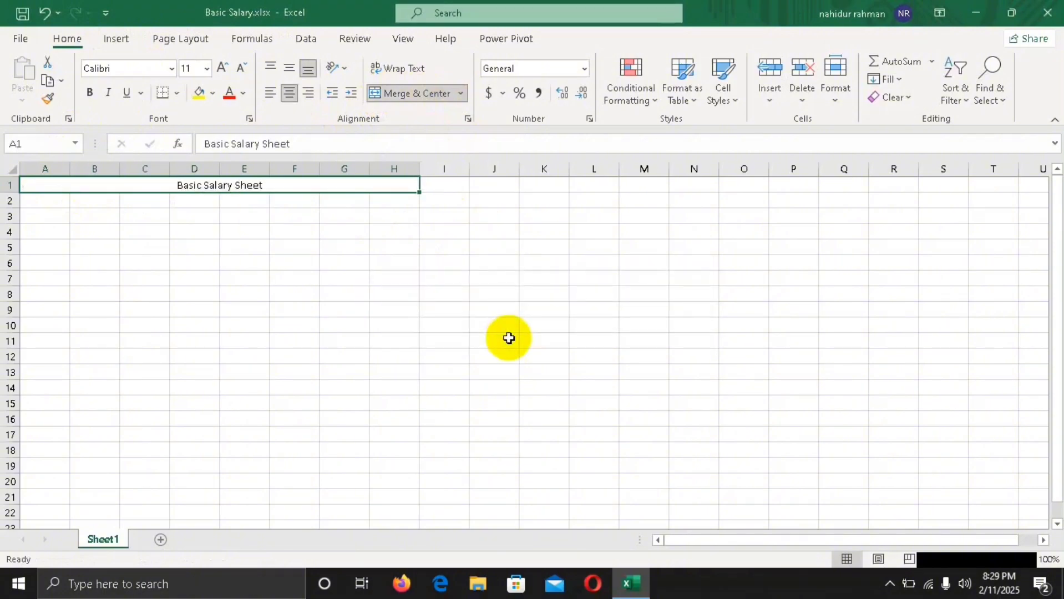
Step: Format the "Basic Salary Sheet" title text in row 1 as bold at font size 24
{"action": "double_click", "coordinate": [266, 188]}
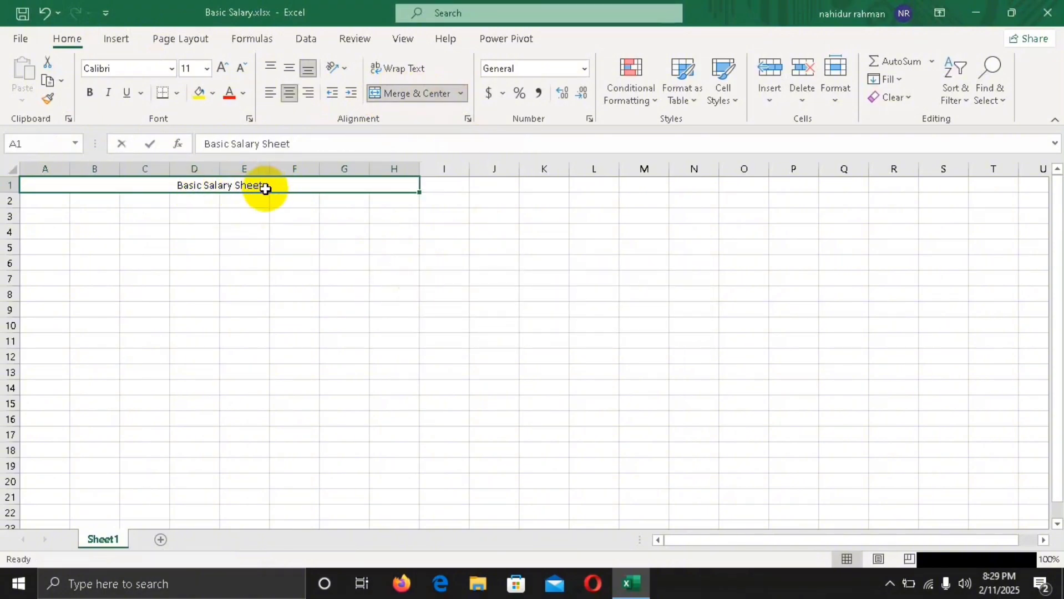
{"action": "left_click_drag", "start_coordinate": [266, 188], "coordinate": [143, 189]}
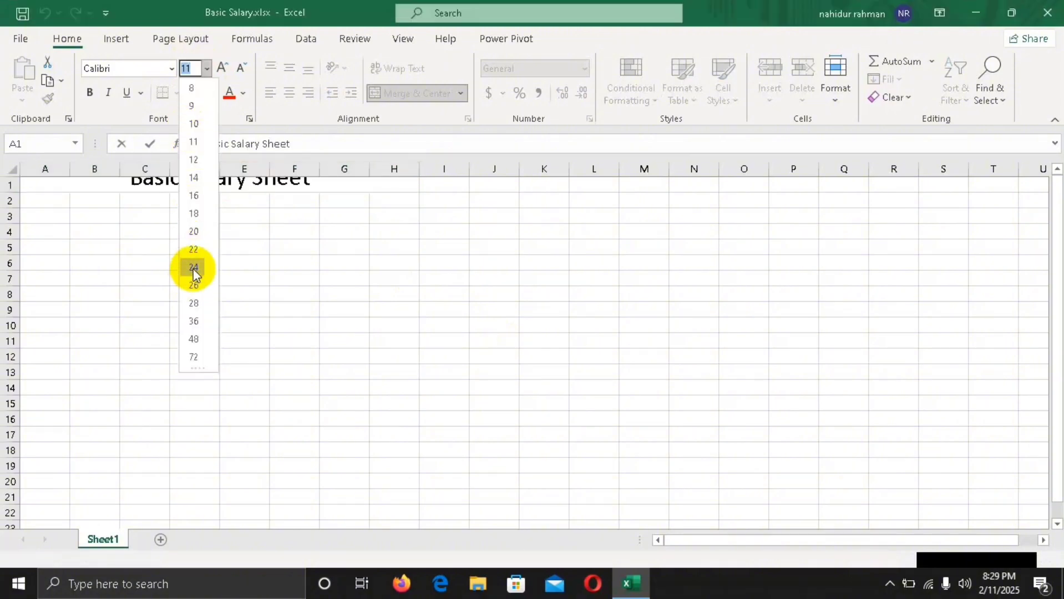
{"action": "left_click", "coordinate": [193, 268]}
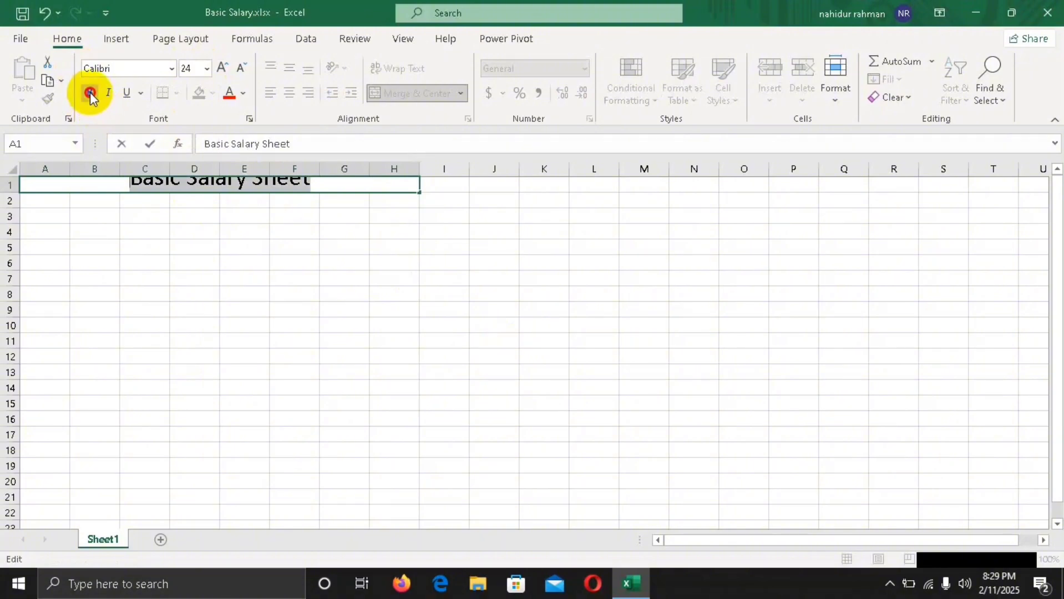
{"action": "left_click", "coordinate": [90, 92]}
{"action": "left_click", "coordinate": [294, 304]}
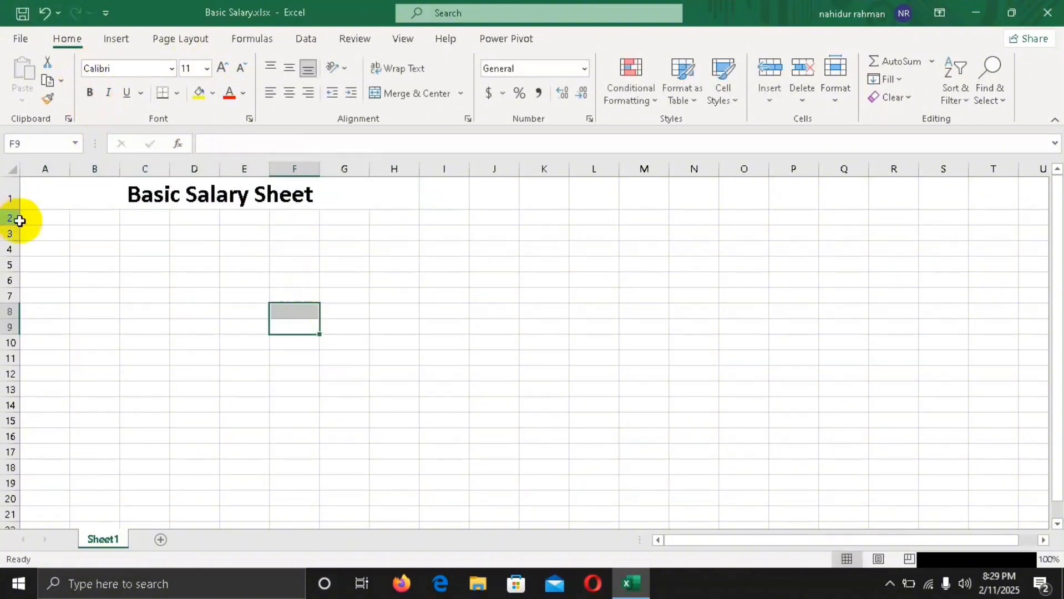
Step: Enter the headers "Employed ID" in A2 and "Employed Name" in B2, widening their columns to fit
{"action": "double_click", "coordinate": [50, 219]}
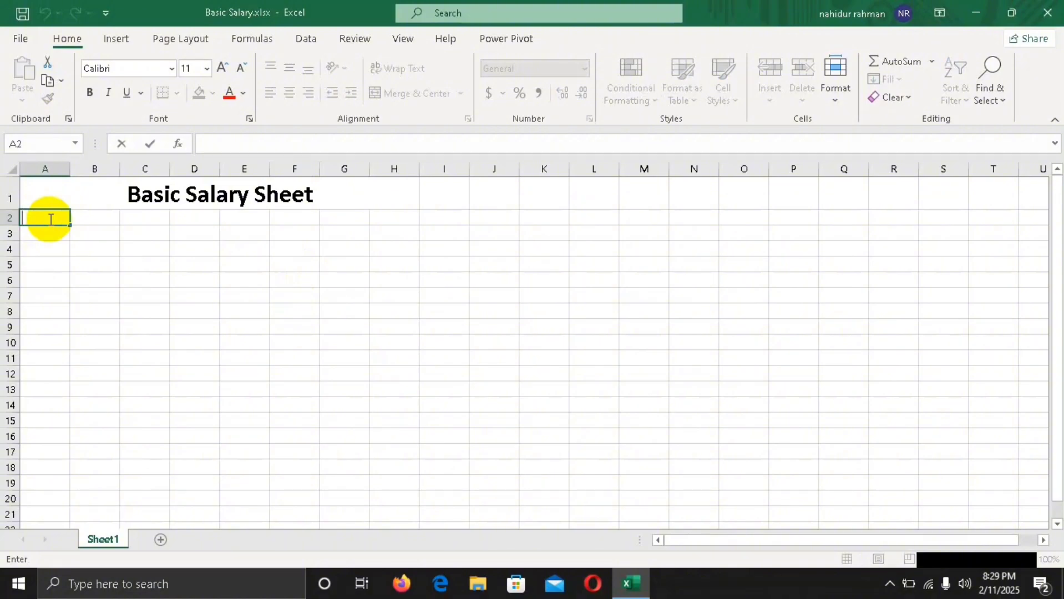
{"action": "type", "text": "Employed ID"}
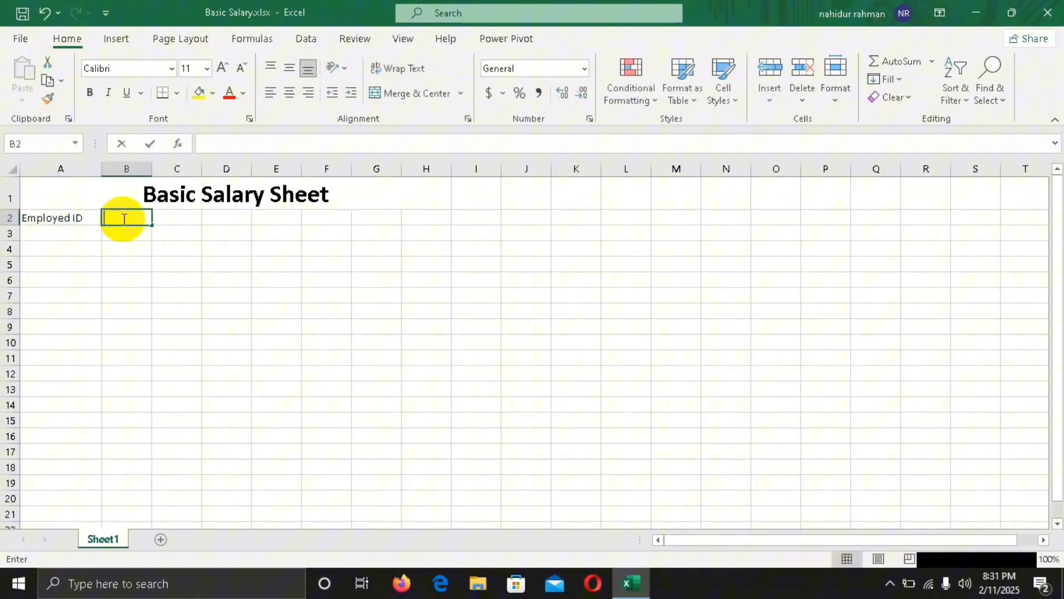
{"action": "double_click", "coordinate": [124, 219]}
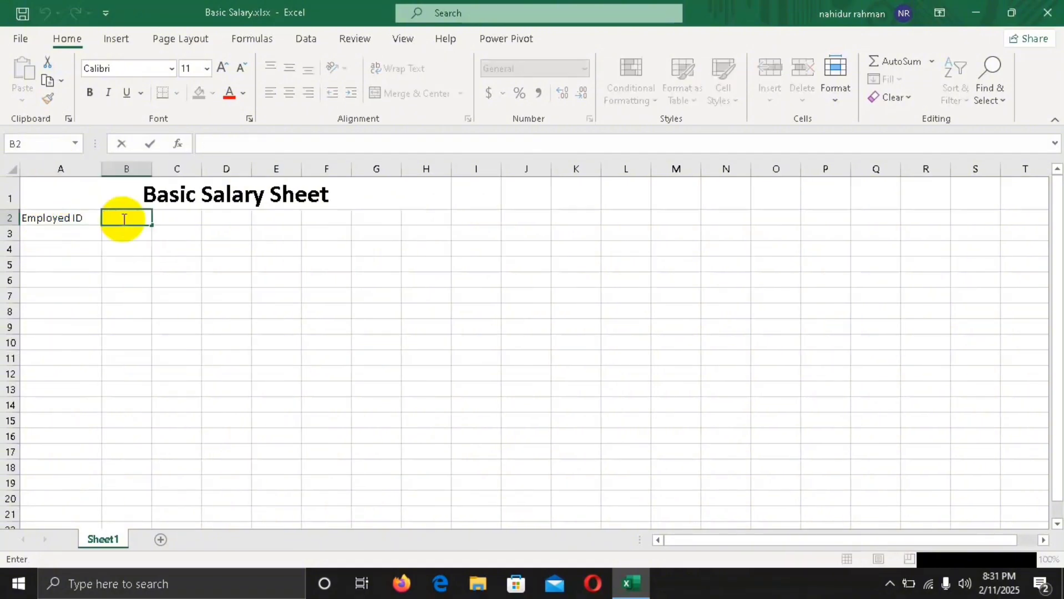
{"action": "type", "text": "E"}
{"action": "type", "text": "ml"}
{"action": "type", "text": "plo"}
{"action": "type", "text": "yed"}
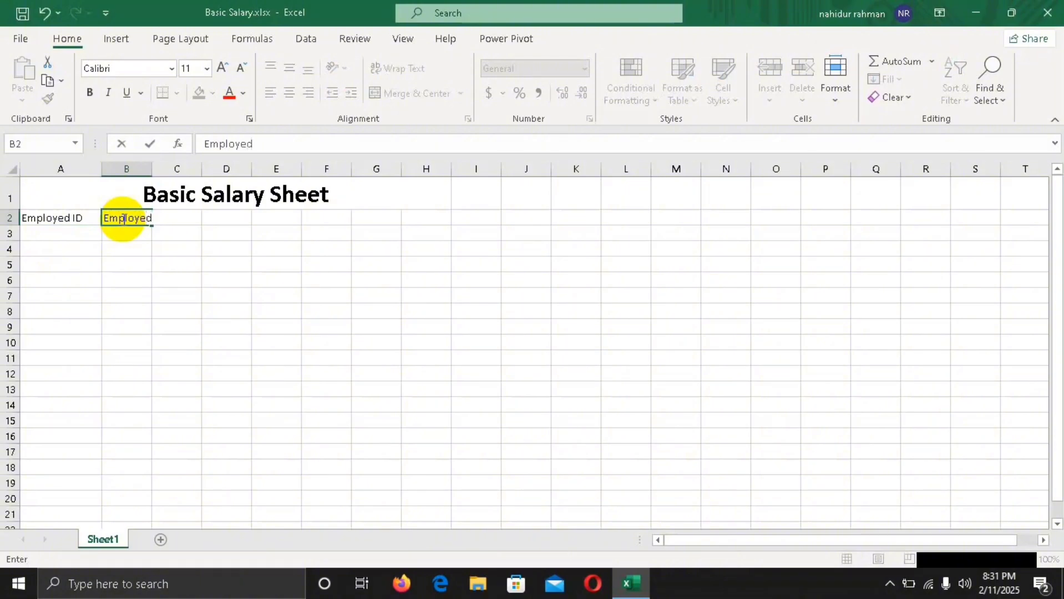
{"action": "type", "text": " Name"}
{"action": "left_click", "coordinate": [139, 168]}
{"action": "left_click_drag", "start_coordinate": [151, 169], "coordinate": [199, 169]}
Step: Enter the header "Designation" in C2 and widen column C to fit it
{"action": "double_click", "coordinate": [217, 218]}
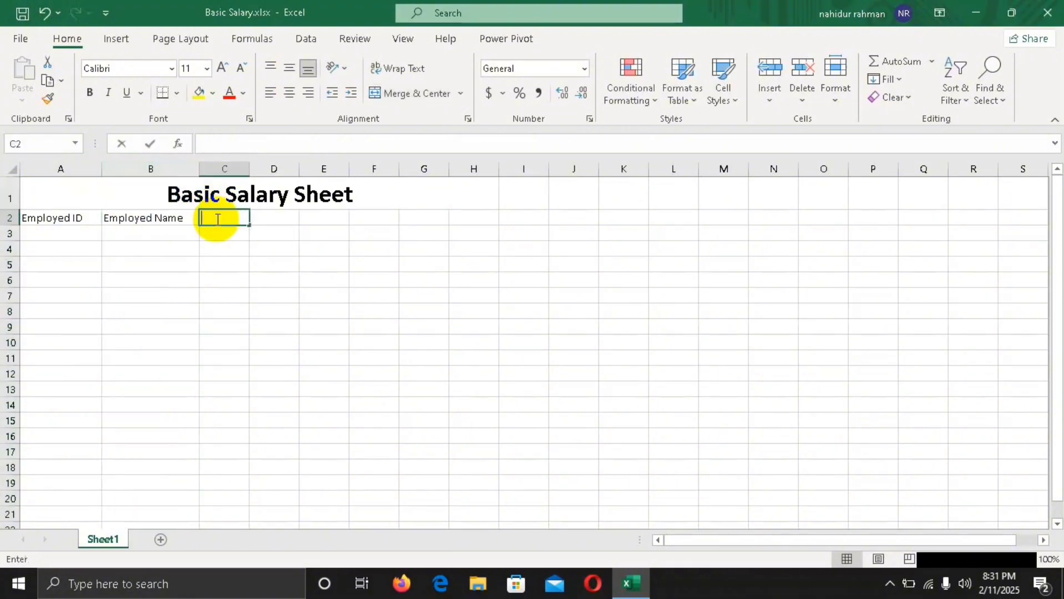
{"action": "type", "text": "D"}
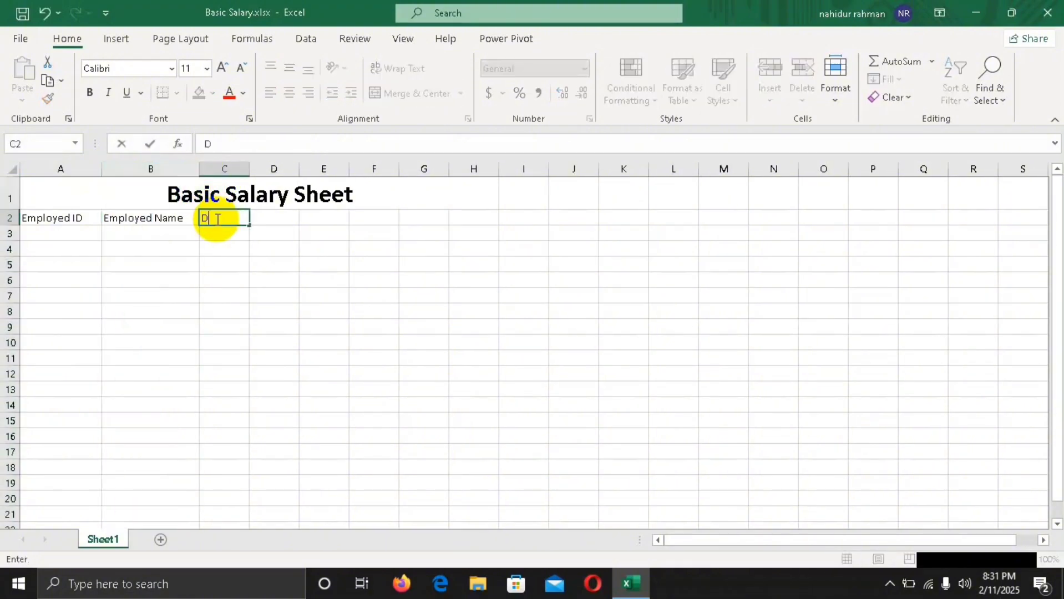
{"action": "type", "text": "esignation"}
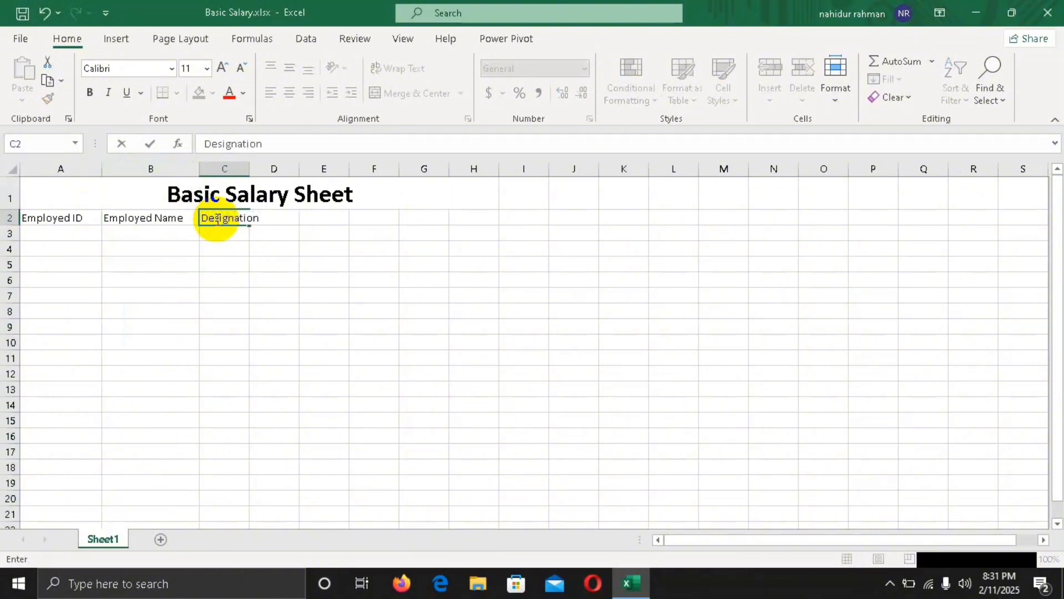
{"action": "left_click", "coordinate": [238, 167]}
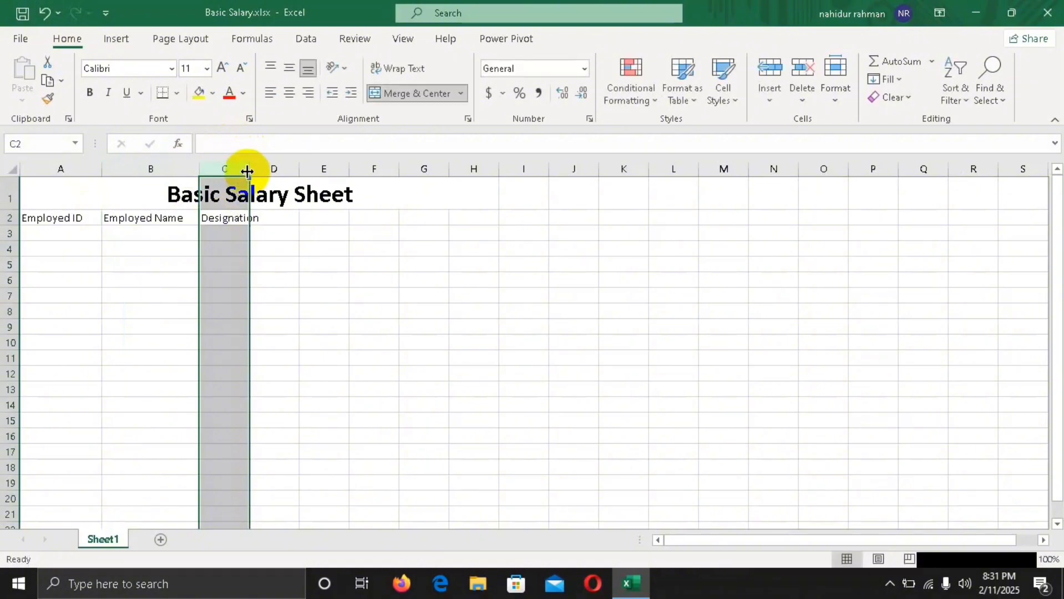
{"action": "left_click_drag", "start_coordinate": [247, 172], "coordinate": [273, 172]}
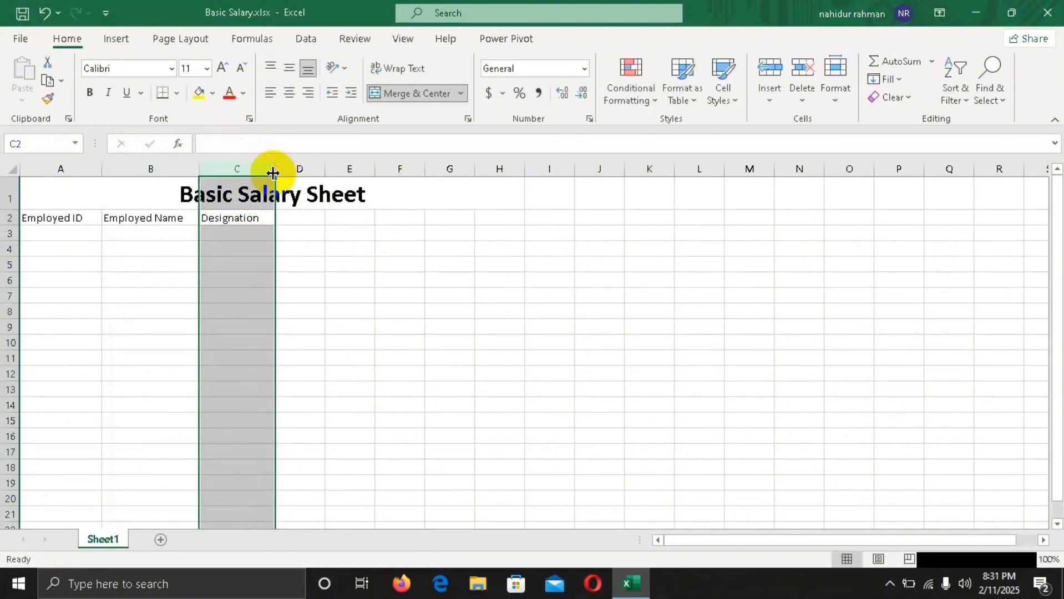
Step: Enter the header "Basic Salary" in D2 and widen column D to fit it
{"action": "left_click", "coordinate": [296, 220]}
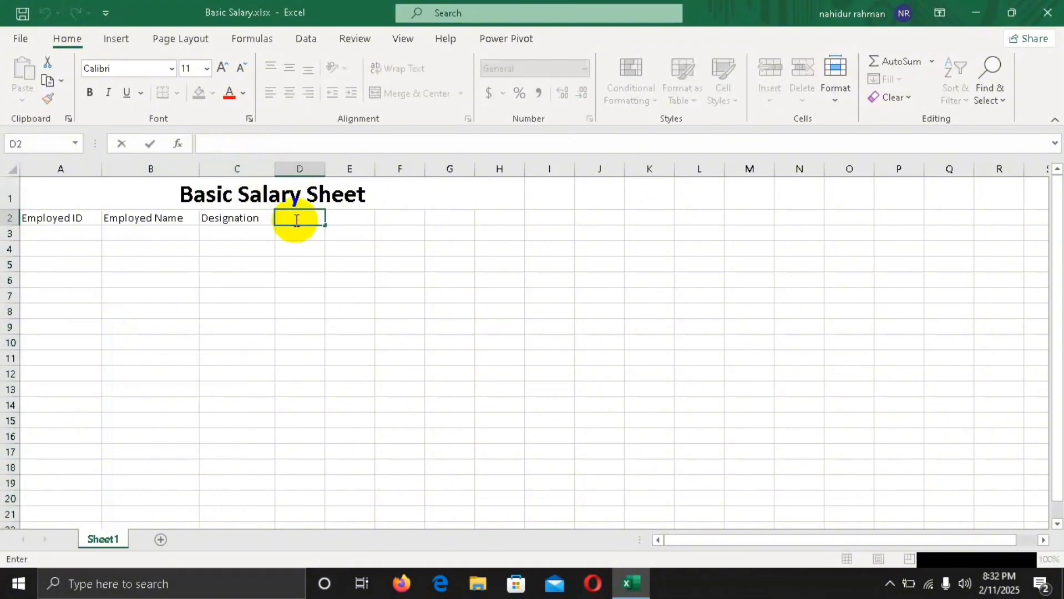
{"action": "type", "text": "Basic Salar"}
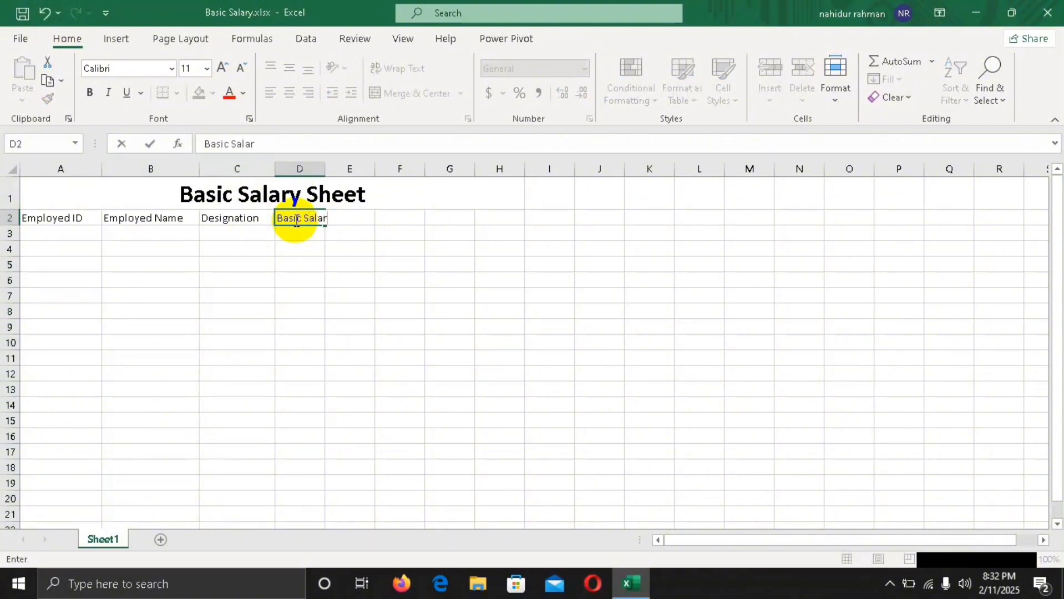
{"action": "type", "text": "y"}
{"action": "left_click", "coordinate": [307, 169]}
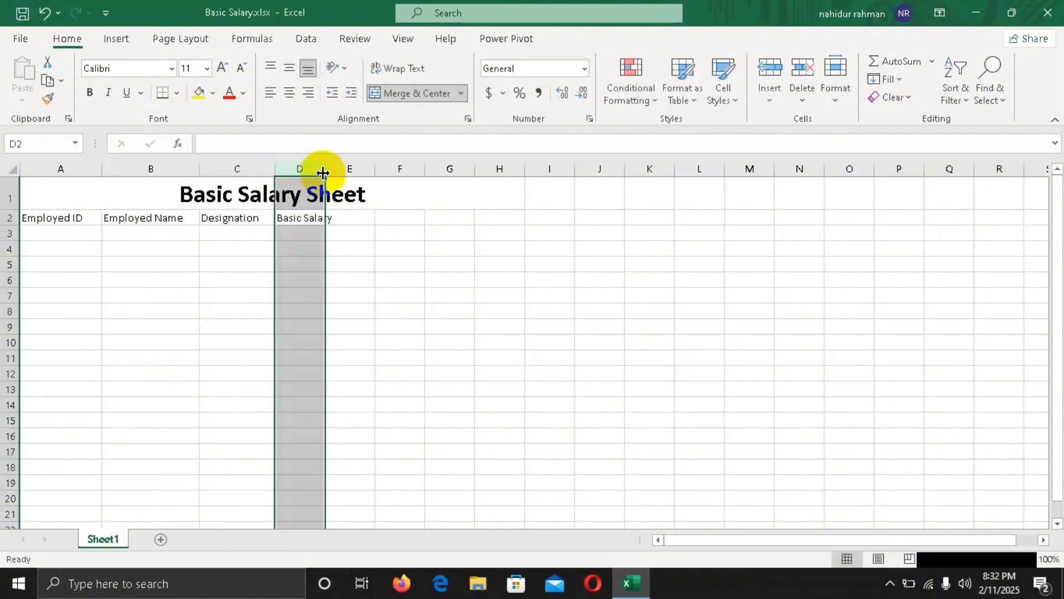
{"action": "left_click_drag", "start_coordinate": [322, 173], "coordinate": [340, 172]}
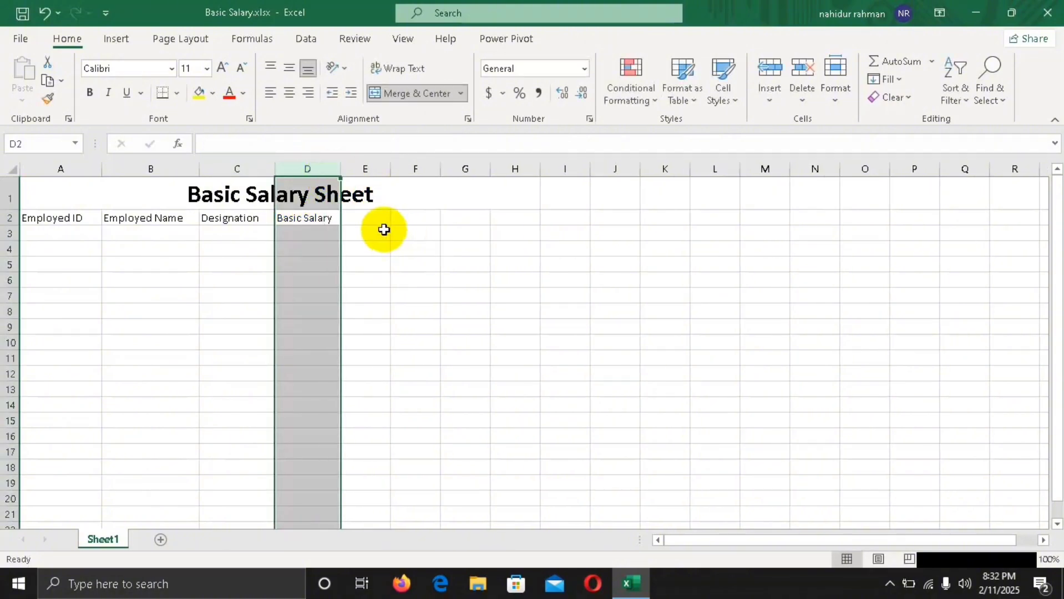
Step: Enter the headers "TA" in E2 and "House Rent" in F2, widening column F to fit
{"action": "left_click", "coordinate": [365, 219]}
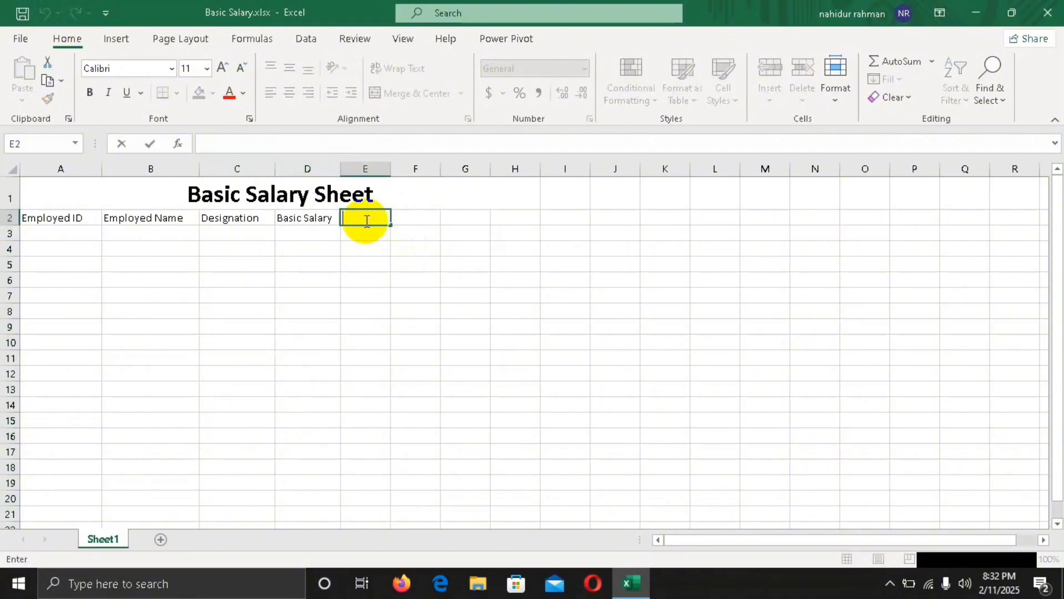
{"action": "type", "text": "TA"}
{"action": "left_click", "coordinate": [420, 218]}
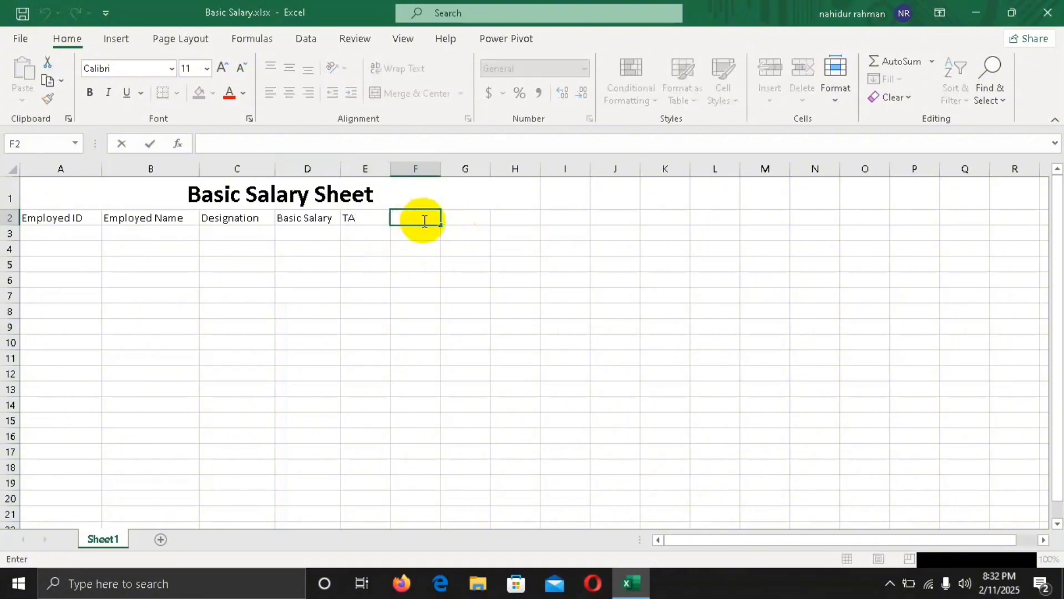
{"action": "type", "text": "House Rent"}
{"action": "left_click", "coordinate": [435, 169]}
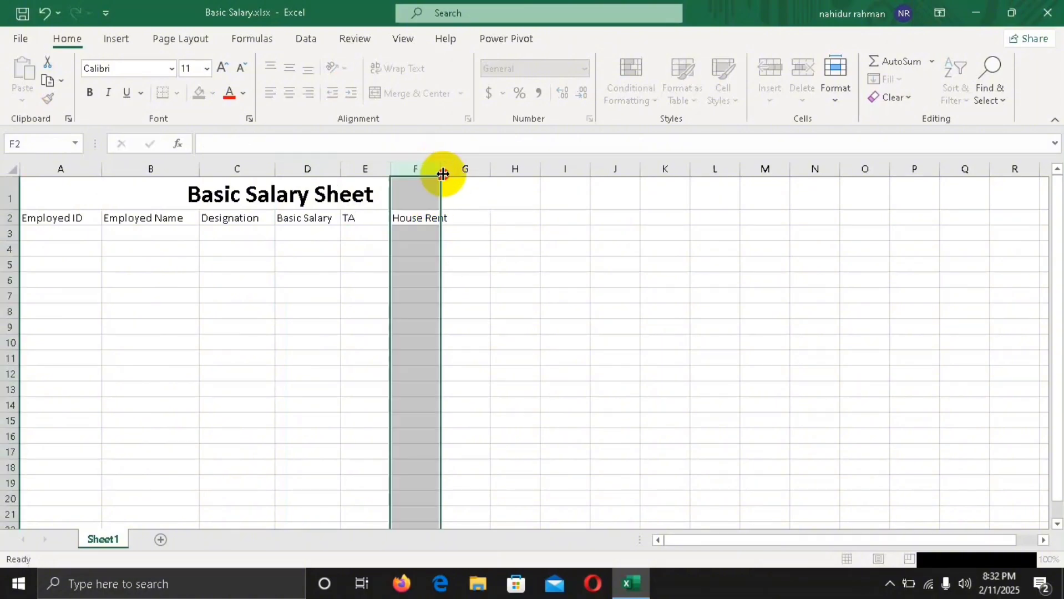
{"action": "left_click_drag", "start_coordinate": [437, 169], "coordinate": [460, 171]}
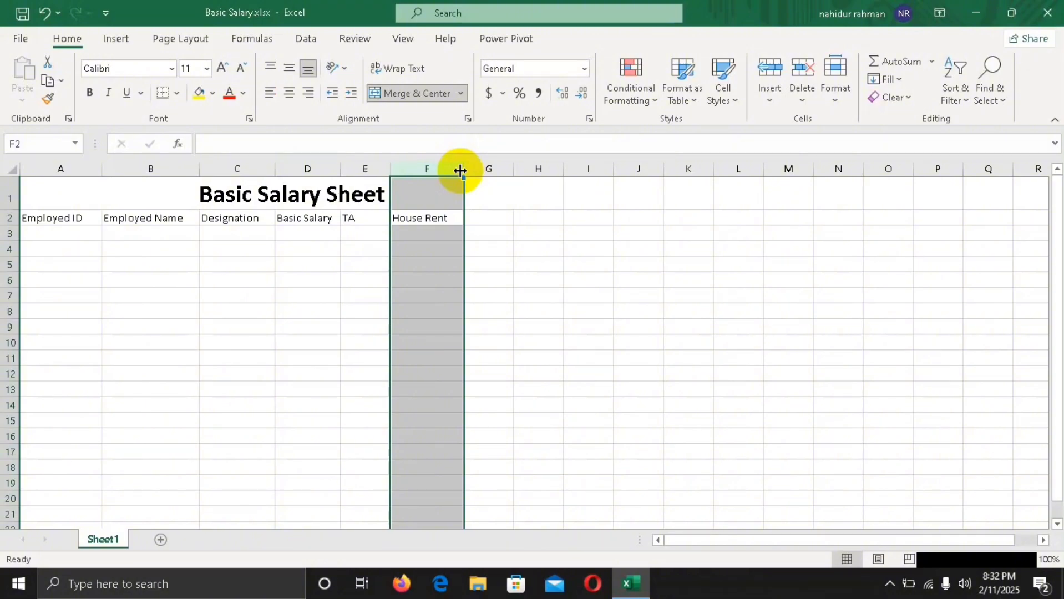
Step: Enter the header "Net Salary" in G2 and widen column G to fit it
{"action": "double_click", "coordinate": [490, 218]}
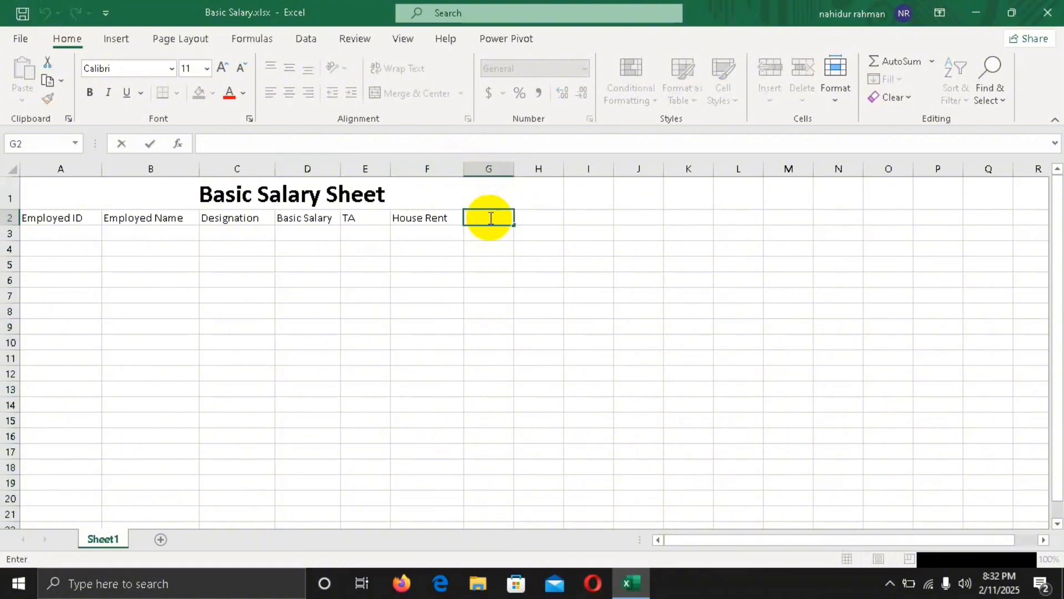
{"action": "type", "text": "Net Salary"}
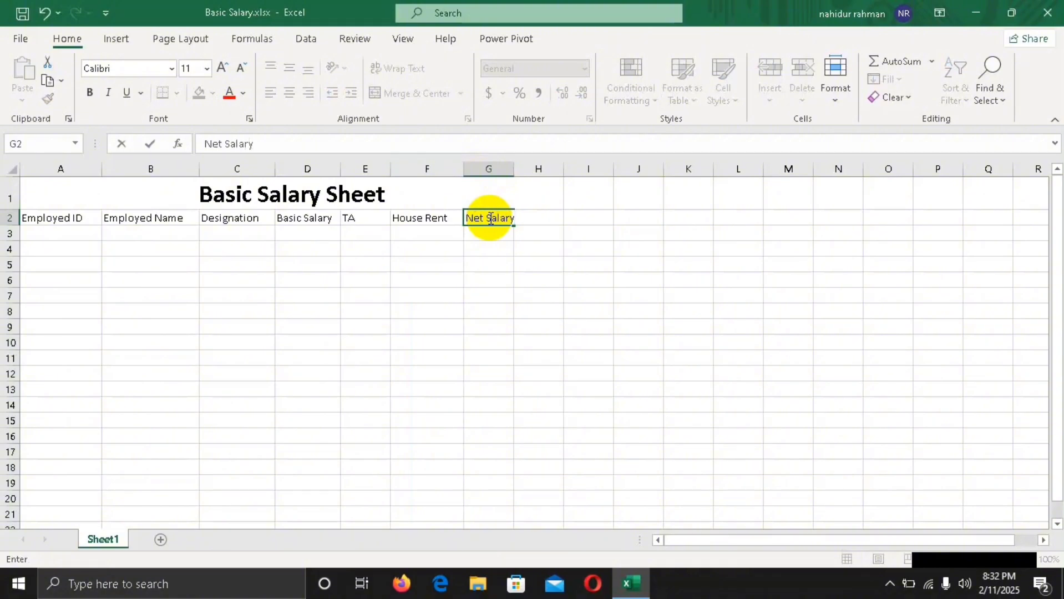
{"action": "left_click_drag", "start_coordinate": [510, 168], "coordinate": [525, 169]}
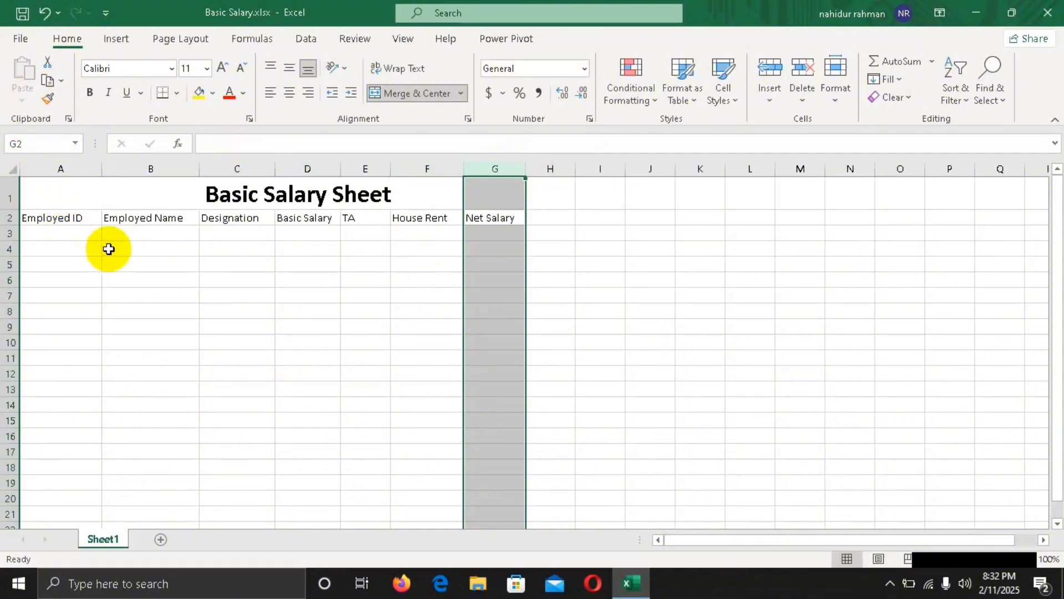
Step: Format the whole header row 2 with a black fill and white font color
{"action": "left_click", "coordinate": [14, 218]}
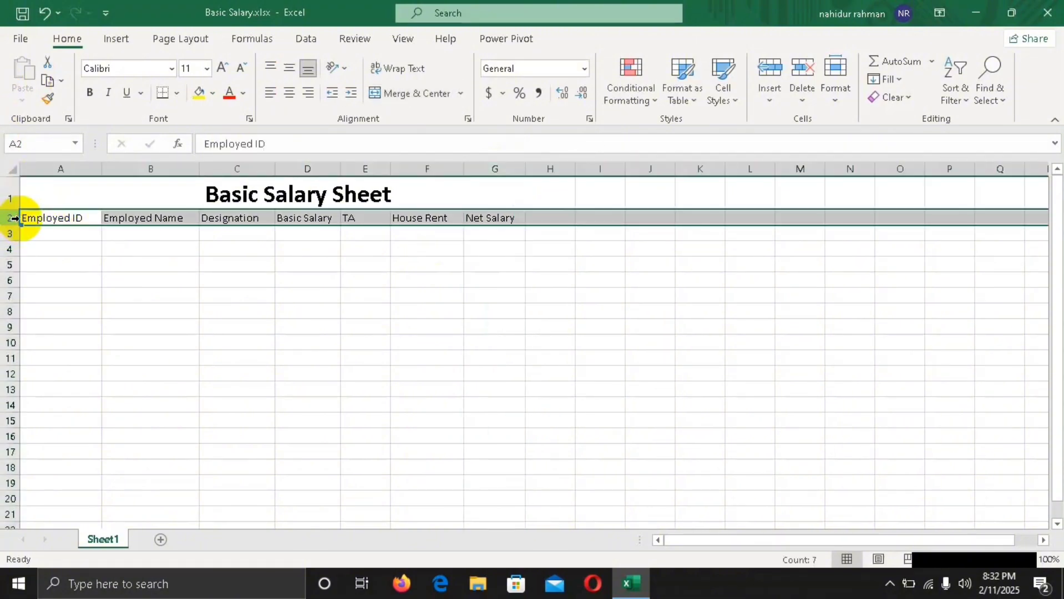
{"action": "left_click", "coordinate": [77, 260]}
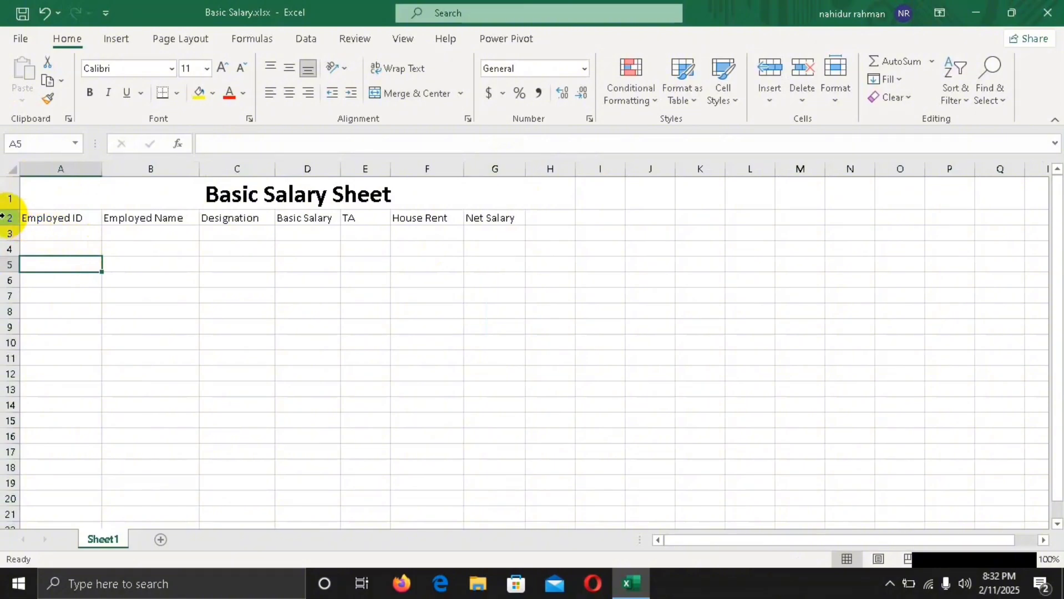
{"action": "left_click", "coordinate": [12, 217]}
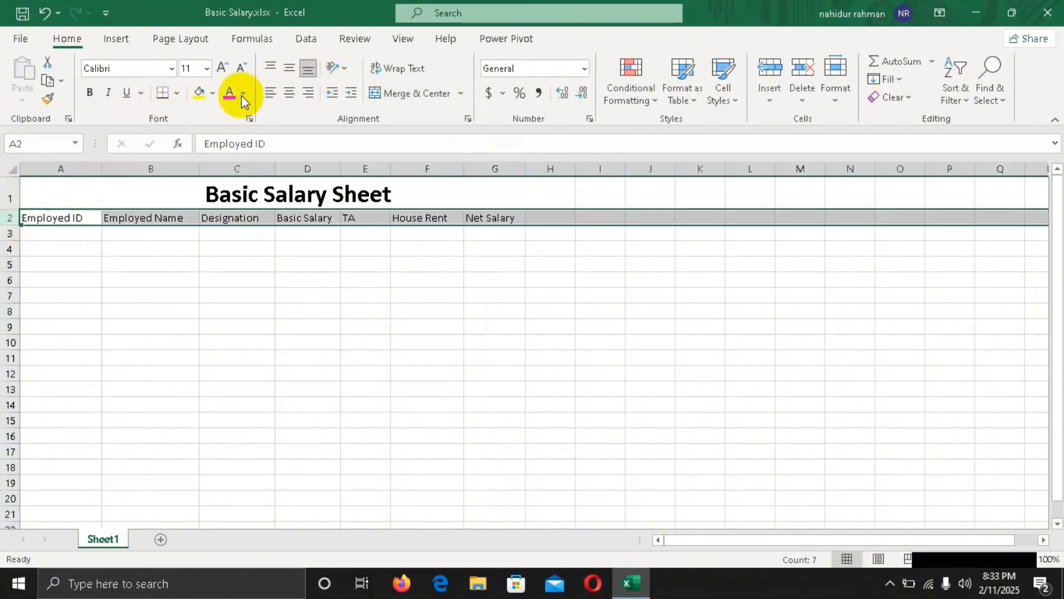
{"action": "left_click", "coordinate": [213, 96]}
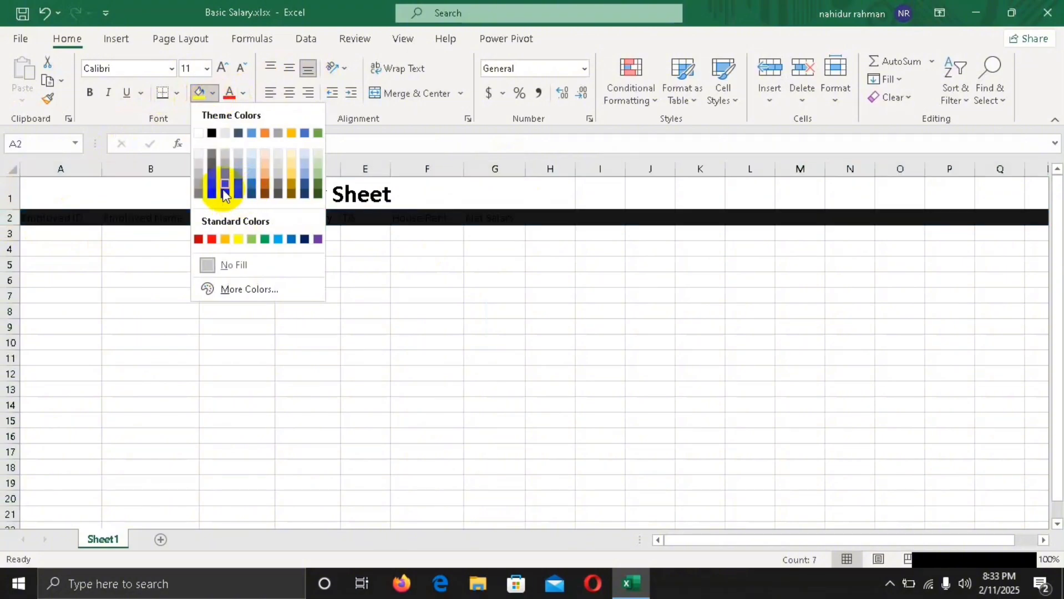
{"action": "left_click", "coordinate": [209, 193]}
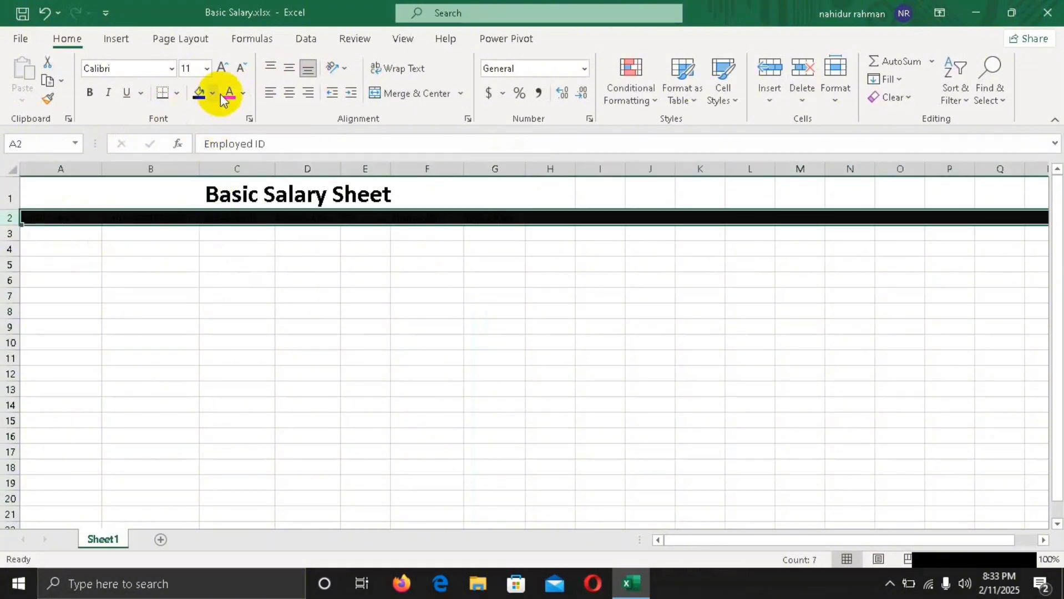
{"action": "left_click", "coordinate": [242, 93]}
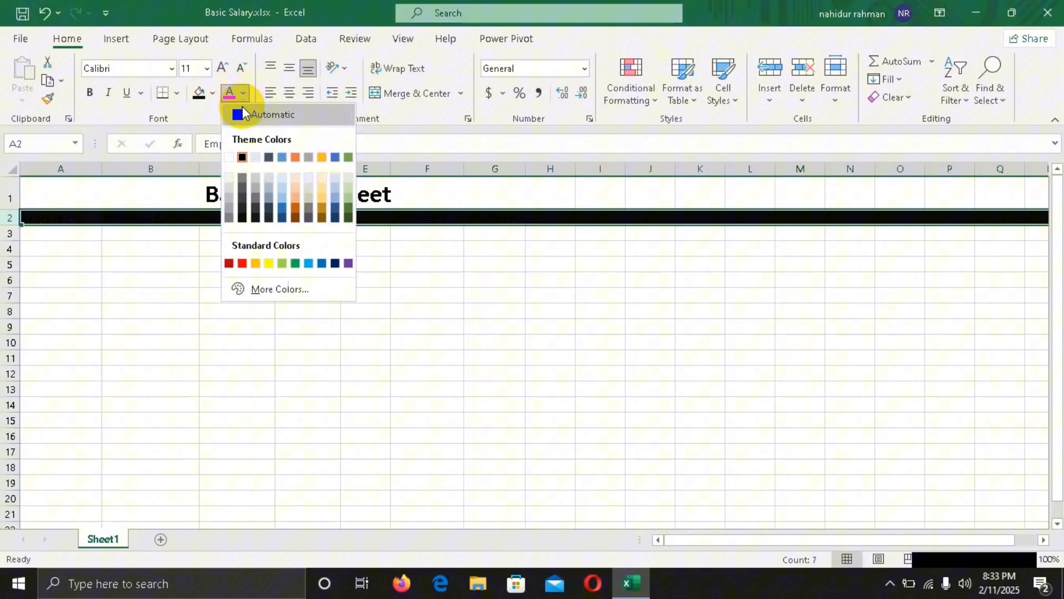
{"action": "left_click", "coordinate": [229, 157]}
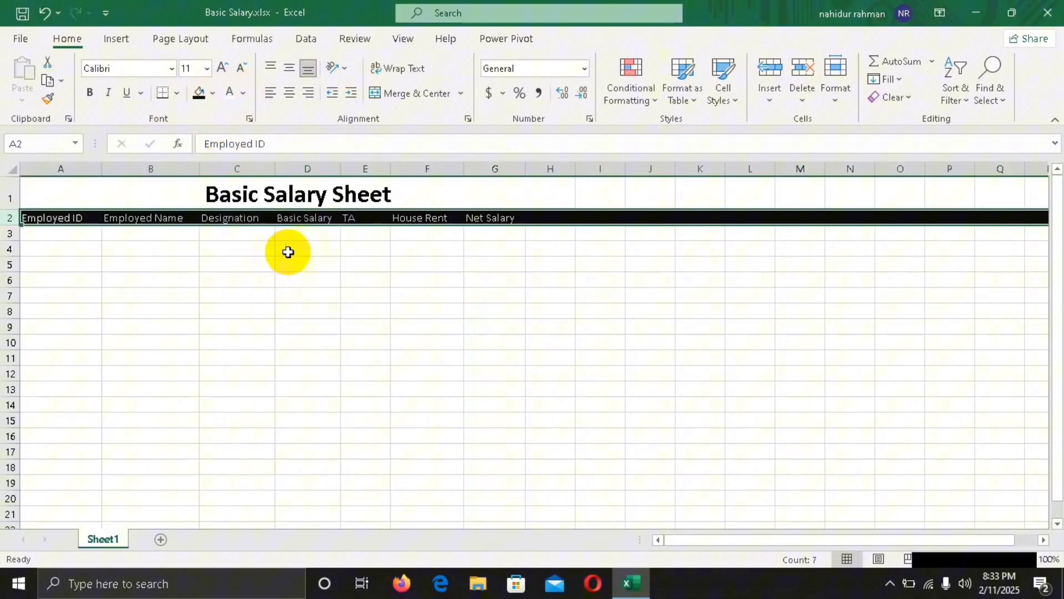
{"action": "left_click", "coordinate": [277, 281]}
Step: Enter the first employee's ID in A3 and full name in B3
{"action": "left_click", "coordinate": [56, 234]}
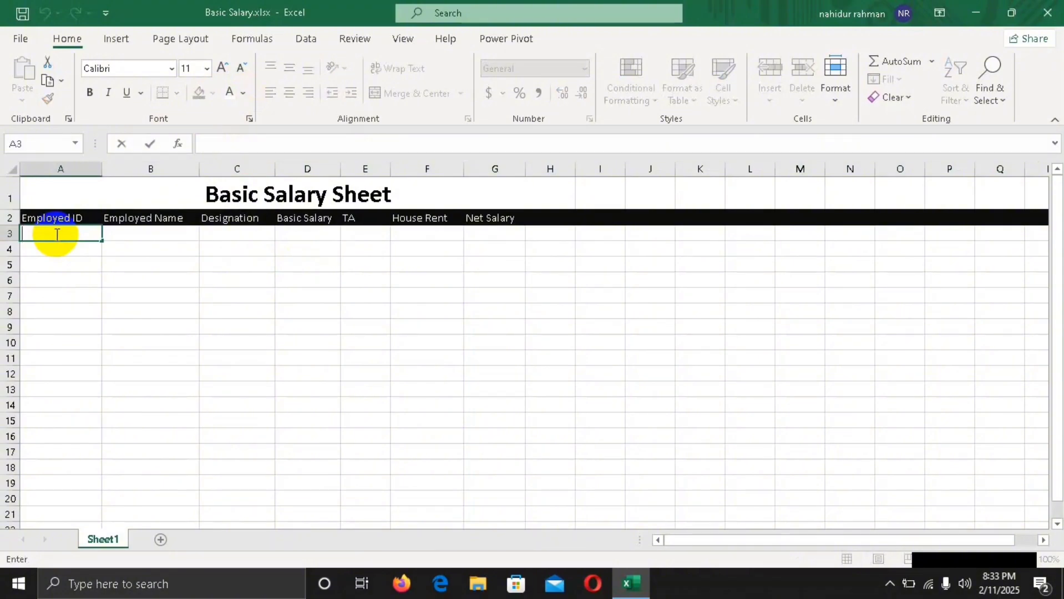
{"action": "type", "text": "D01"}
{"action": "left_click", "coordinate": [35, 233]}
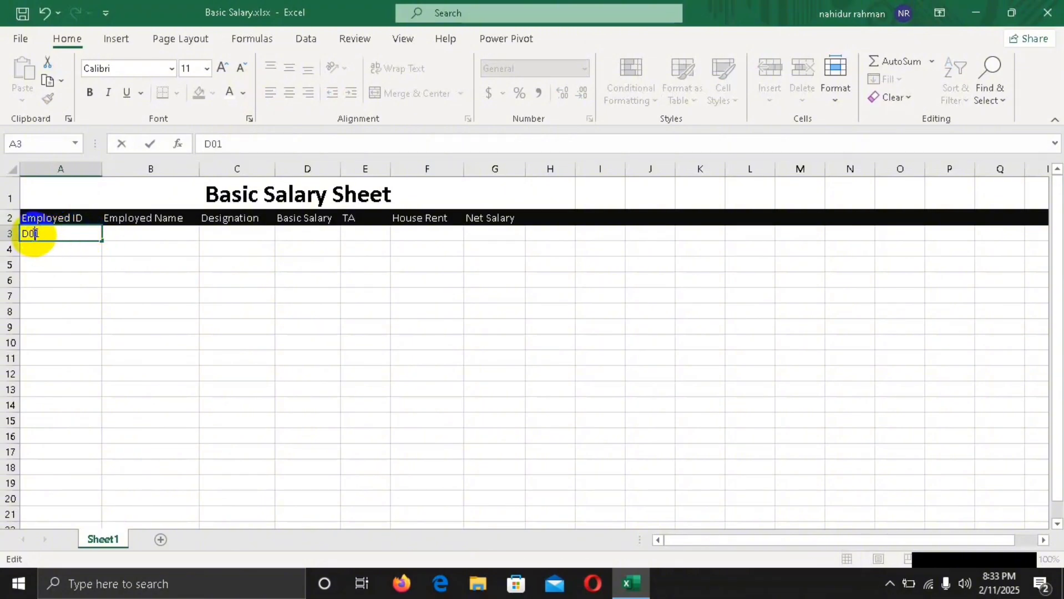
{"action": "type", "text": "0"}
{"action": "left_click", "coordinate": [133, 238]}
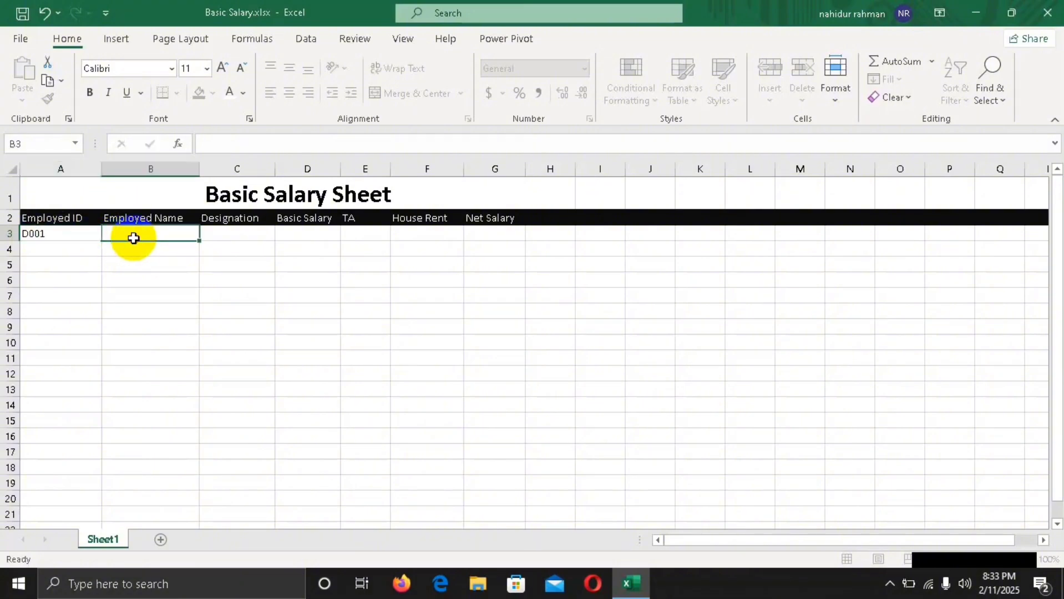
{"action": "double_click", "coordinate": [138, 237]}
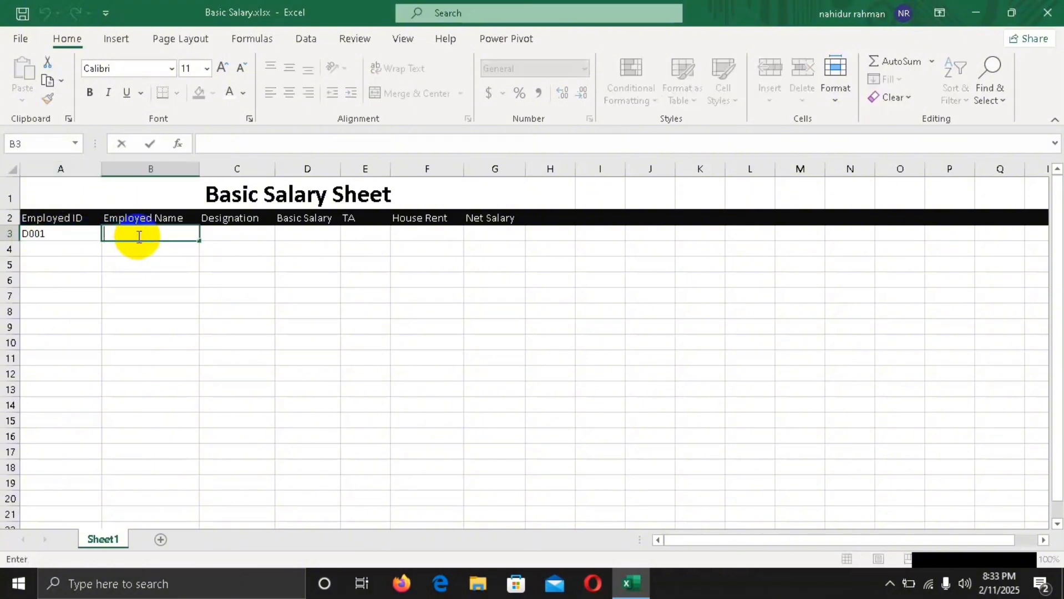
{"action": "type", "text": "H"}
{"action": "key", "text": "BackSpace"}
{"action": "type", "text": "Jhone Doe"}
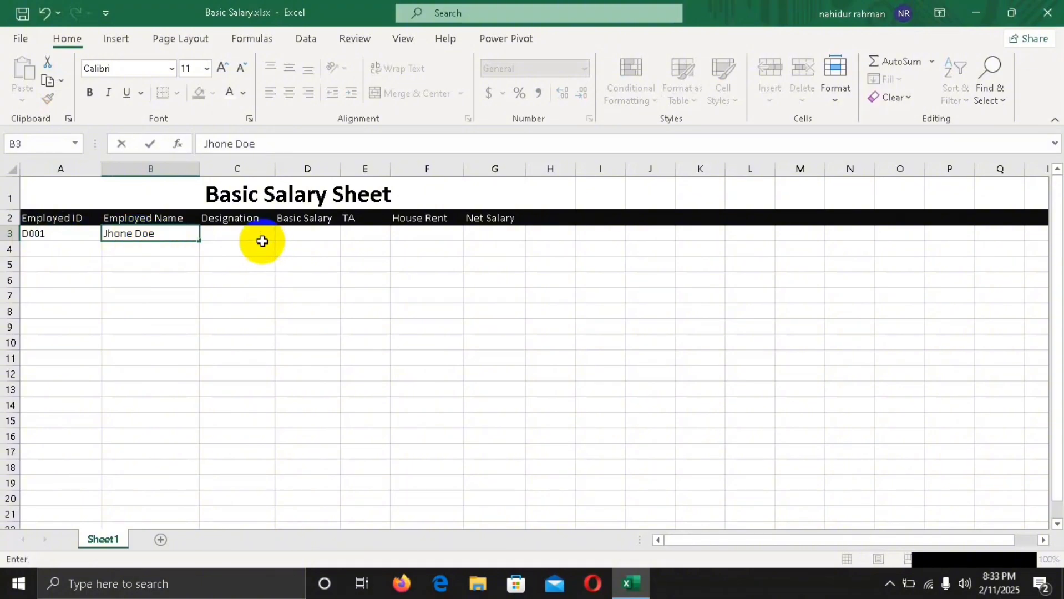
Step: Enter the first employee's designation "Manager" in C3 and basic salary 15000 in D3
{"action": "left_click", "coordinate": [227, 241]}
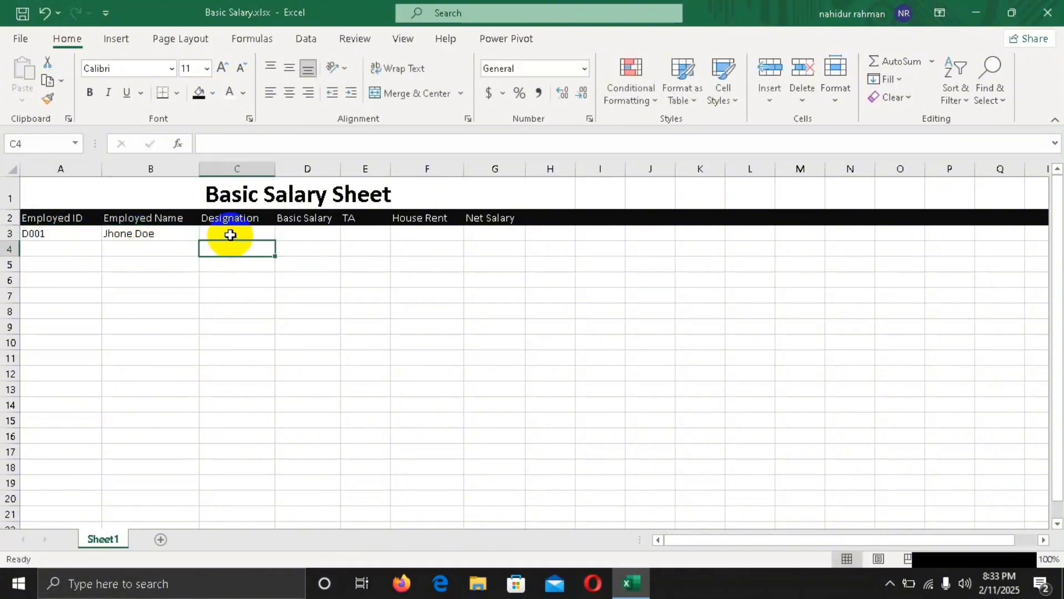
{"action": "double_click", "coordinate": [232, 234]}
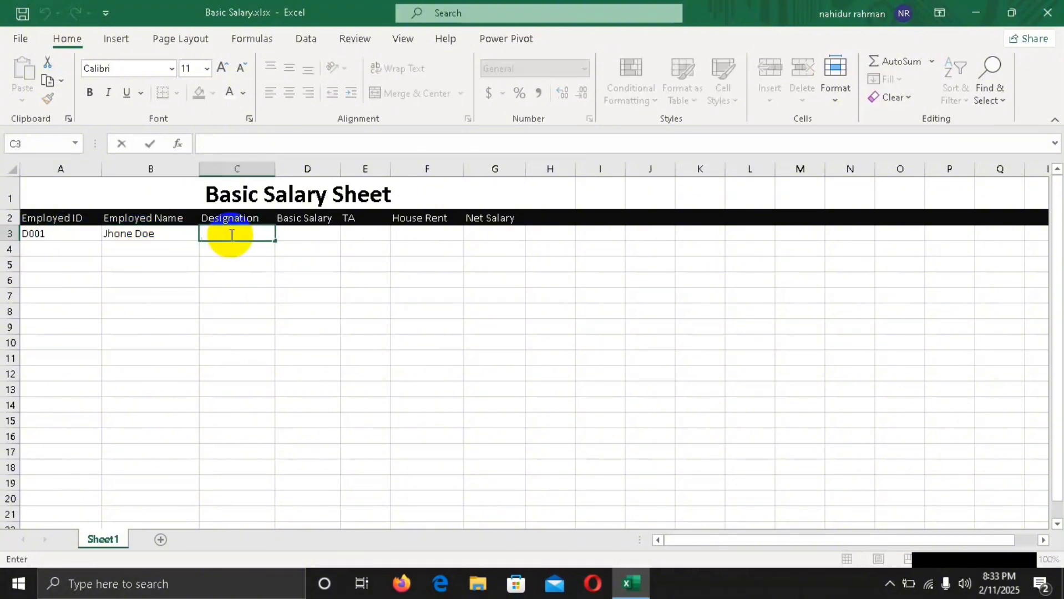
{"action": "type", "text": "Manager"}
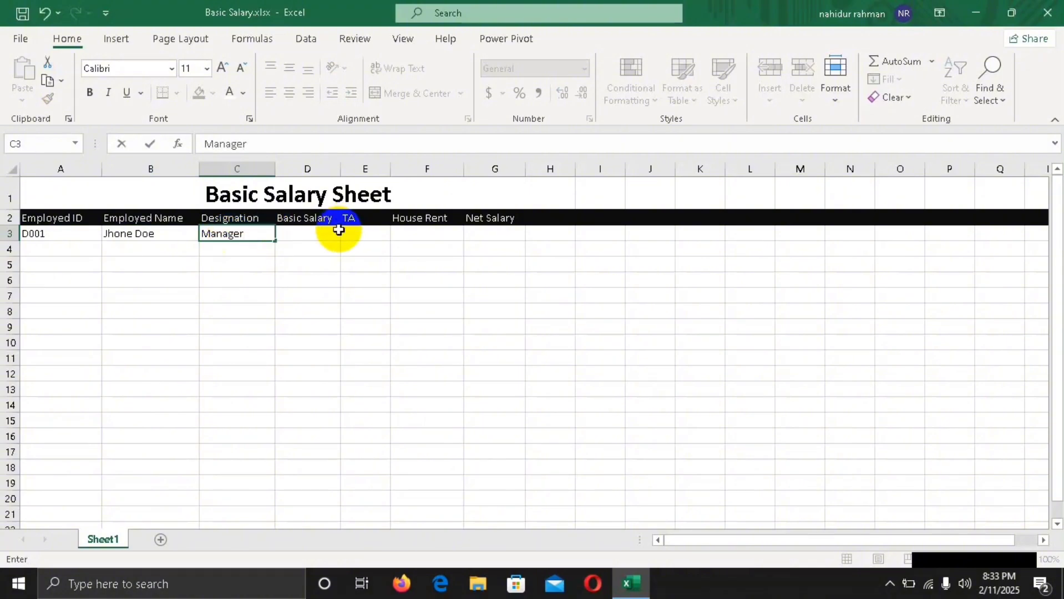
{"action": "left_click", "coordinate": [321, 235]}
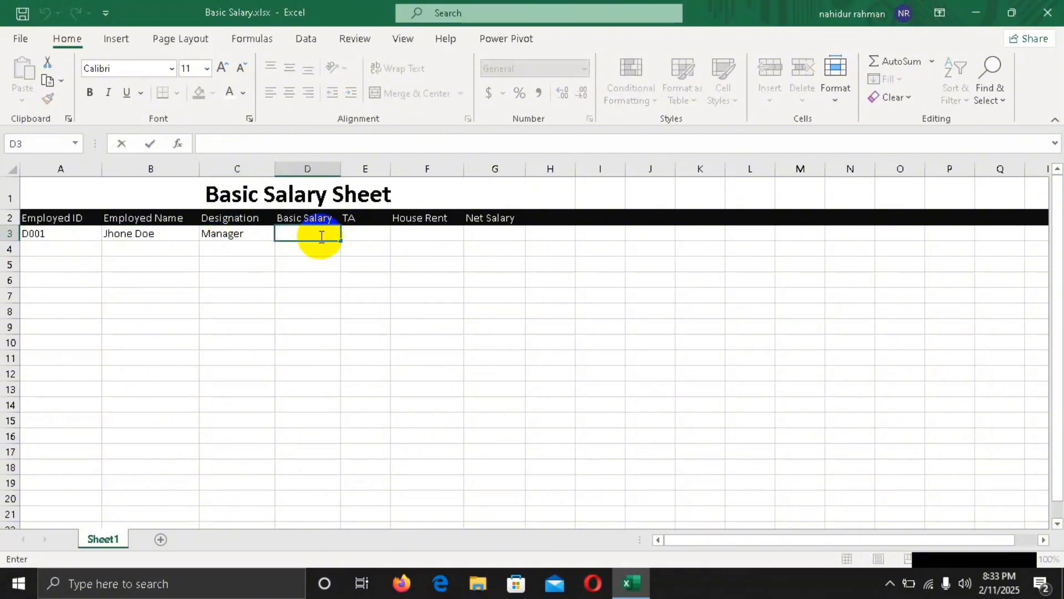
{"action": "type", "text": "15000"}
{"action": "left_click", "coordinate": [369, 232]}
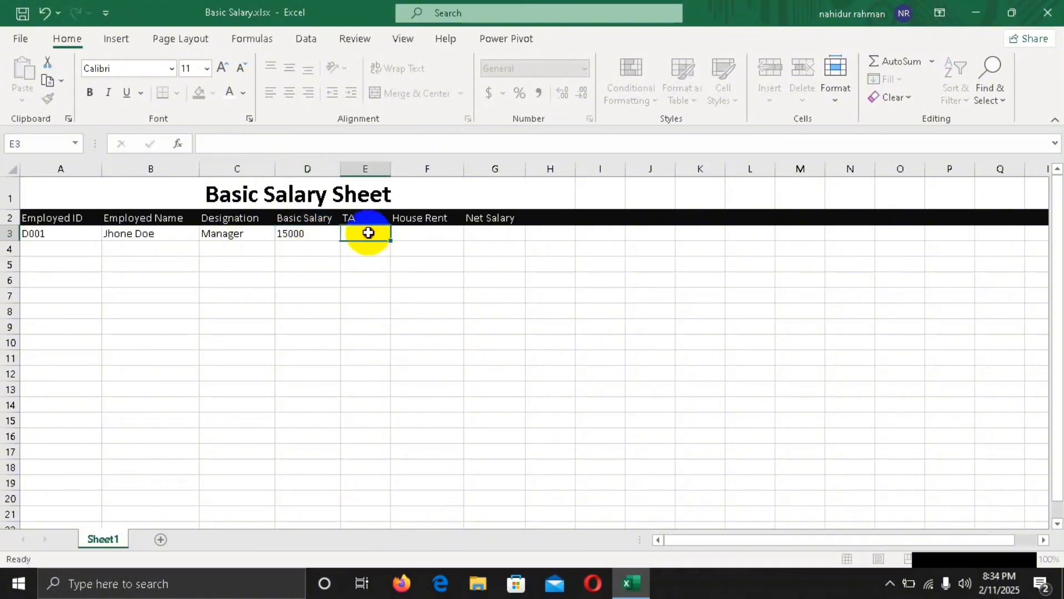
Step: Enter the second and third employees' IDs in A4 and A5, continuing the numbering from A3
{"action": "left_click", "coordinate": [44, 250]}
{"action": "double_click", "coordinate": [45, 249]}
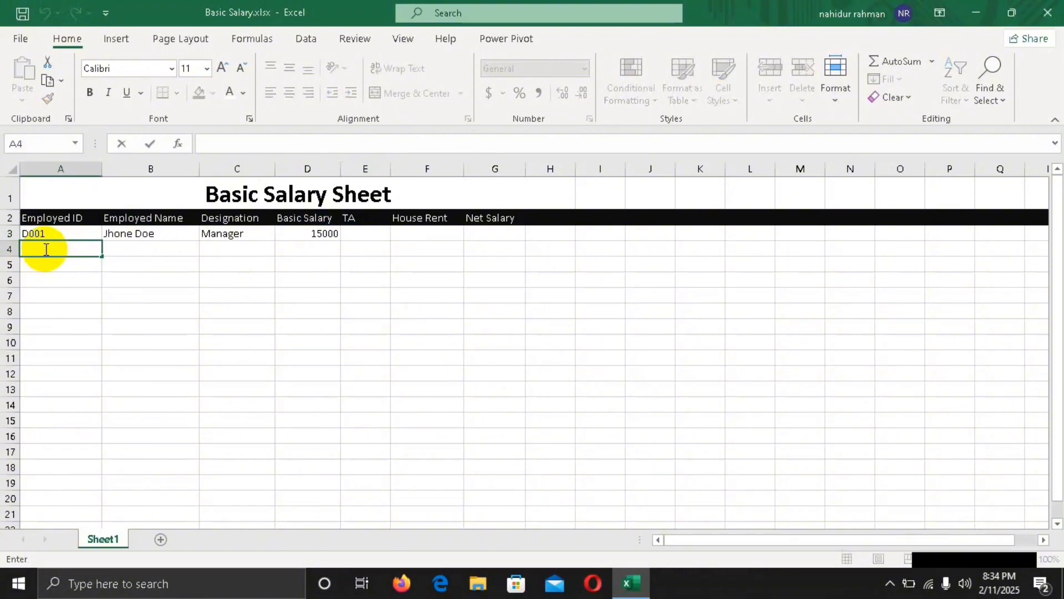
{"action": "type", "text": "D002"}
{"action": "left_click", "coordinate": [143, 256]}
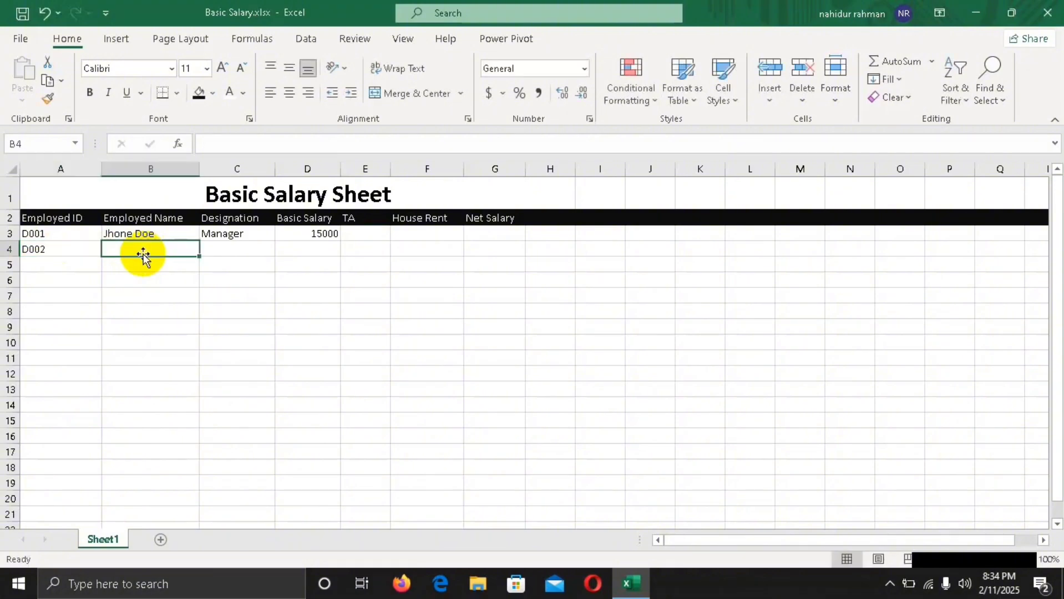
{"action": "double_click", "coordinate": [53, 264]}
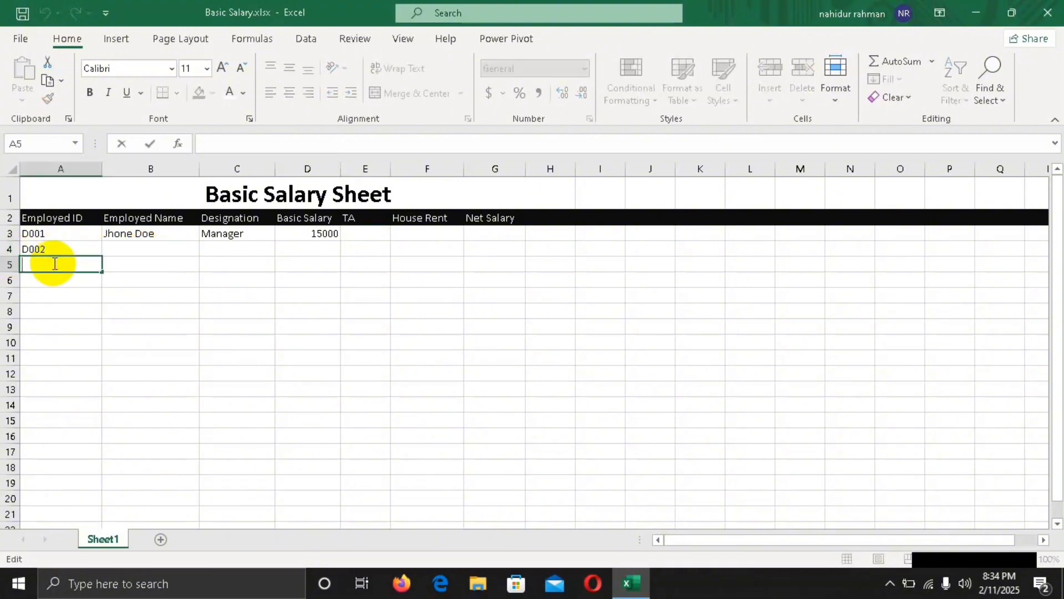
{"action": "type", "text": "D003"}
{"action": "left_click", "coordinate": [125, 247]}
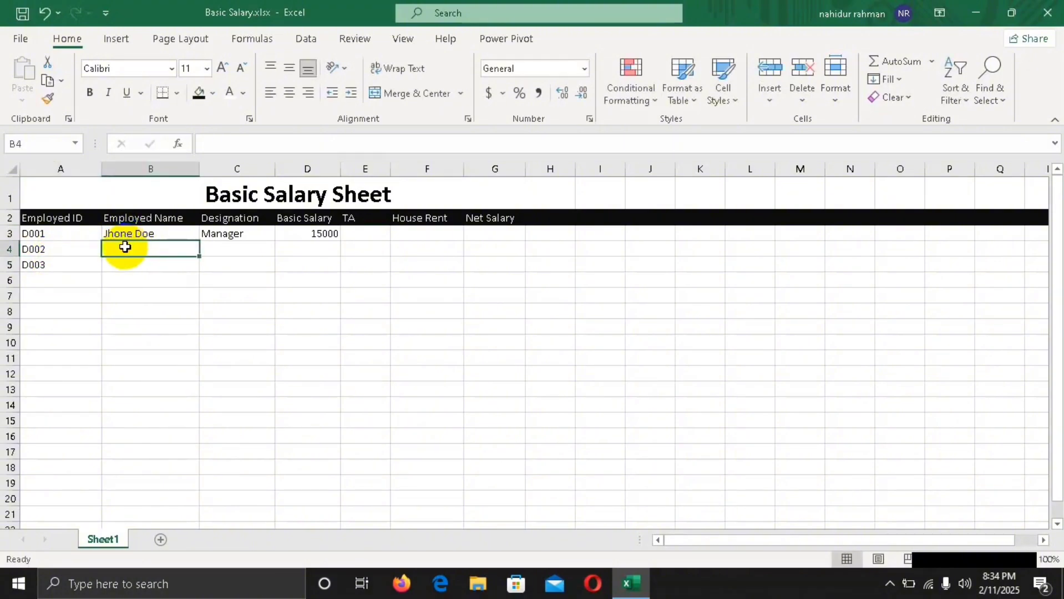
Step: Enter the second and third employees' full names in B4 and B5
{"action": "double_click", "coordinate": [125, 246]}
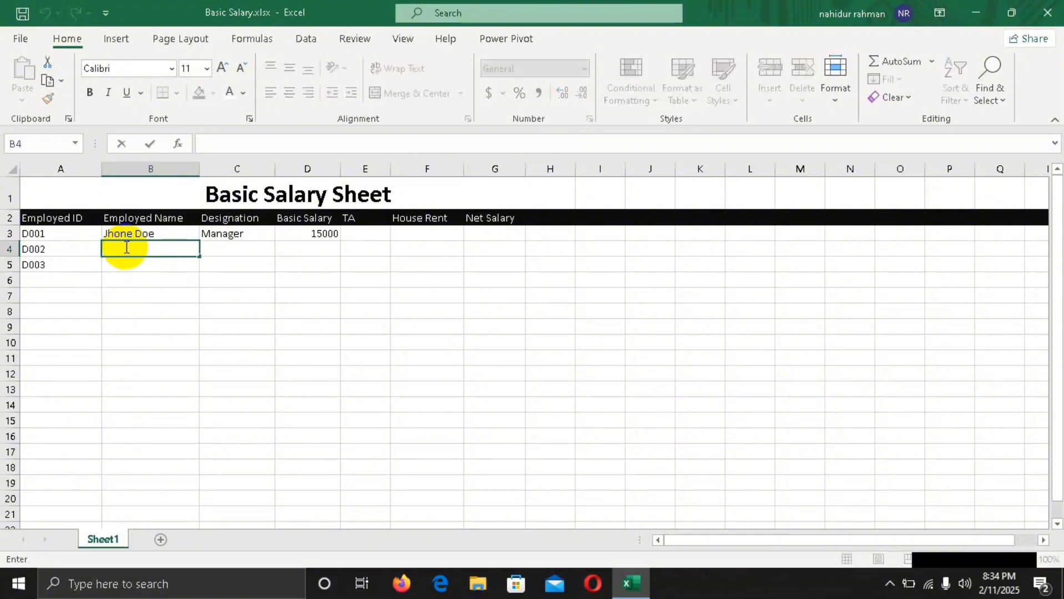
{"action": "type", "text": "Jhone Doe"}
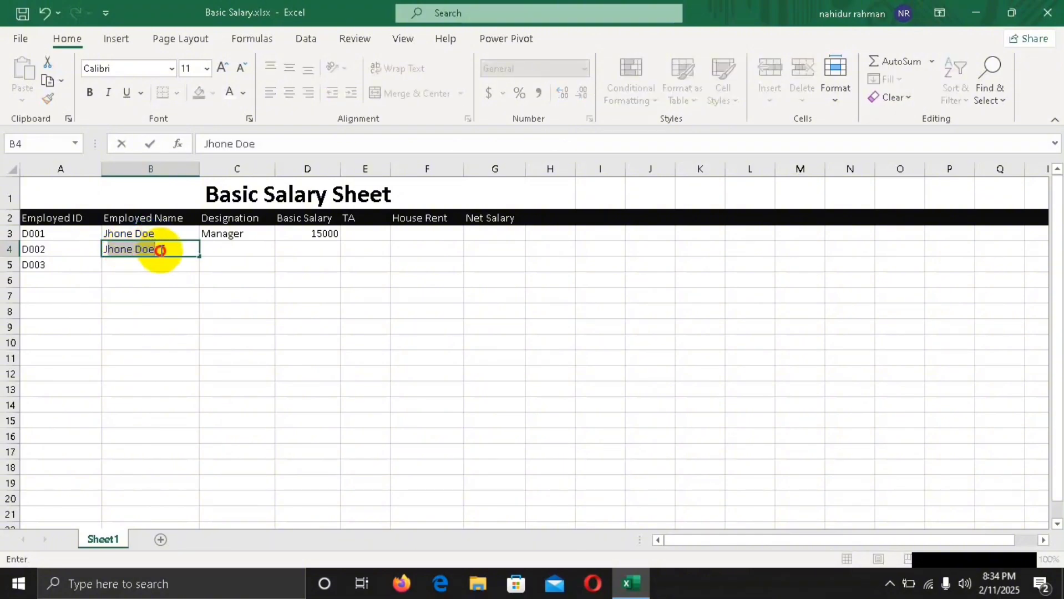
{"action": "left_click", "coordinate": [152, 250]}
{"action": "left_click", "coordinate": [135, 250]}
{"action": "left_click_drag", "start_coordinate": [135, 249], "coordinate": [134, 252]}
{"action": "type", "text": "S"}
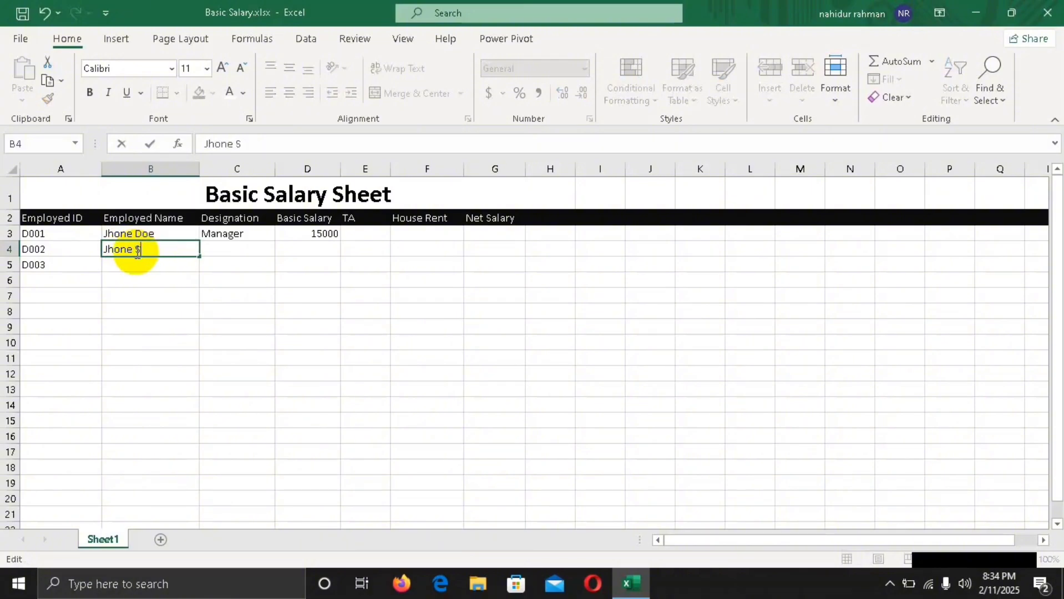
{"action": "type", "text": "mith"}
{"action": "left_click", "coordinate": [136, 269]}
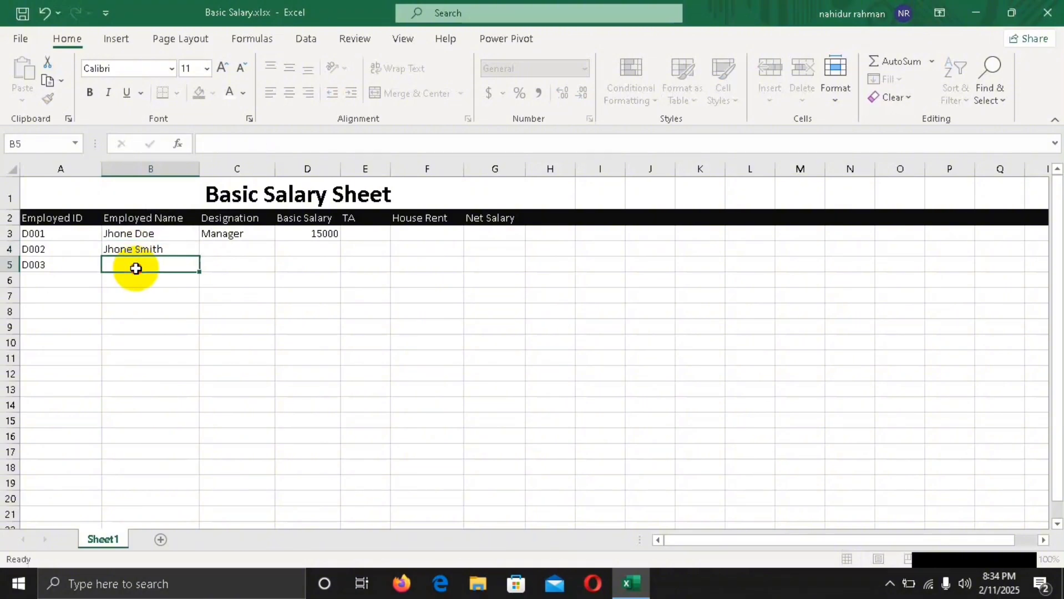
{"action": "double_click", "coordinate": [136, 269]}
{"action": "type", "text": "Alex Brown"}
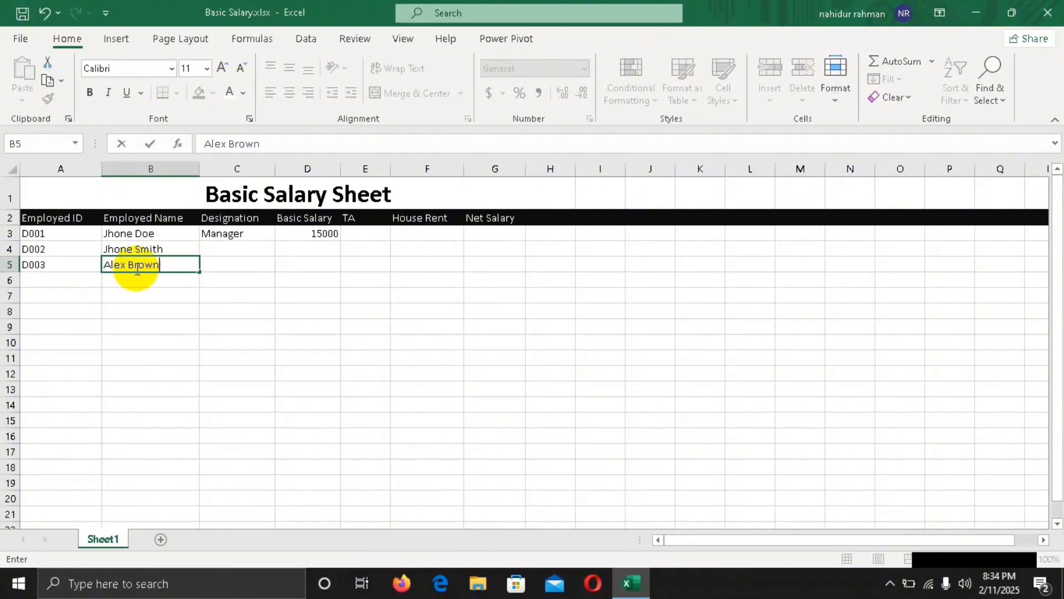
Step: Enter the designations "Developer" in C4 and "Designer" in C5
{"action": "double_click", "coordinate": [221, 246]}
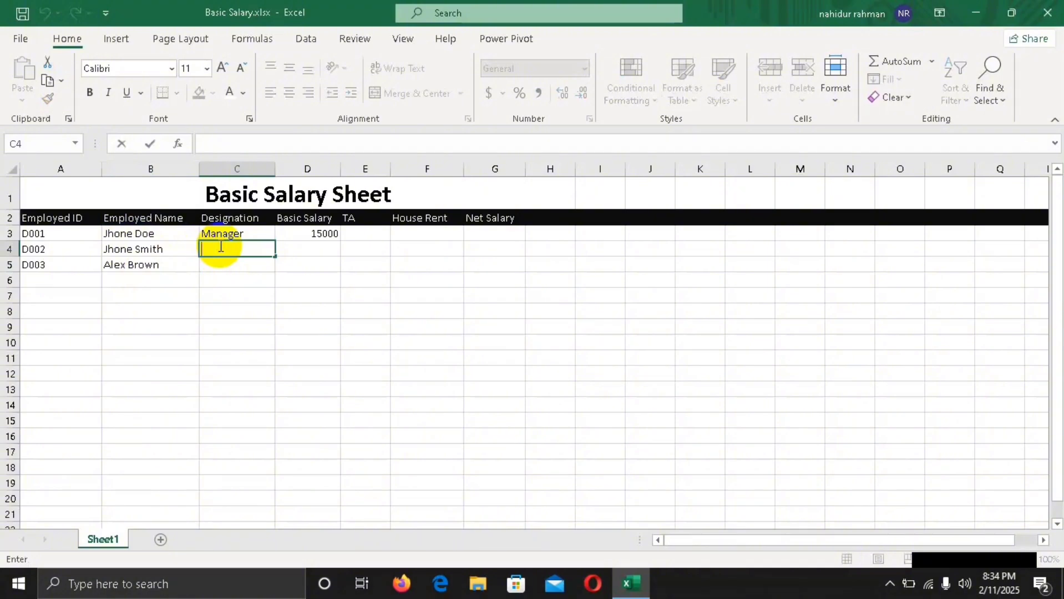
{"action": "type", "text": "Developer"}
{"action": "left_click", "coordinate": [227, 274]}
{"action": "left_click", "coordinate": [224, 270]}
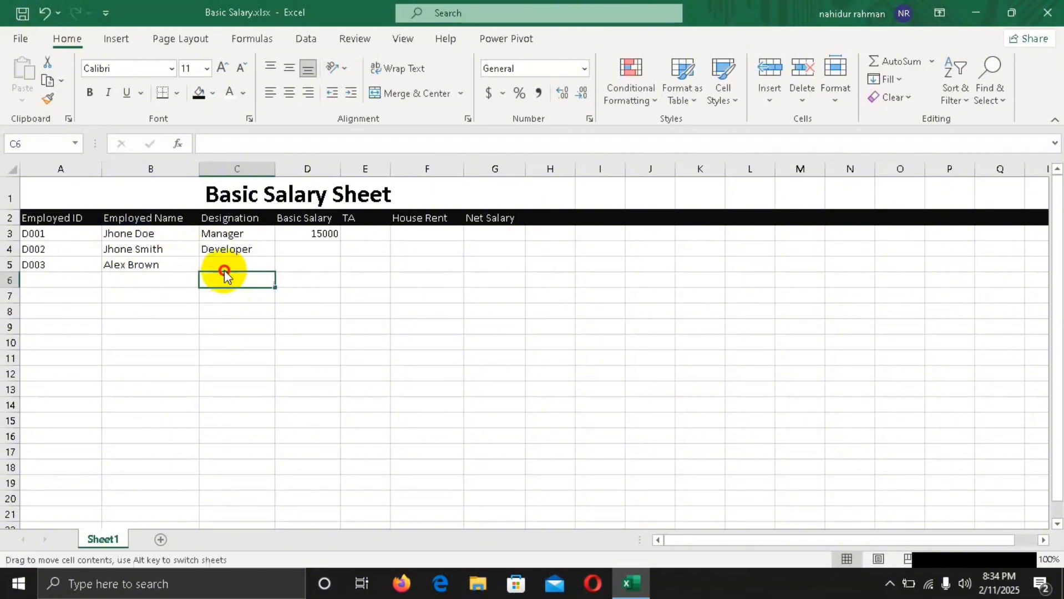
{"action": "double_click", "coordinate": [221, 263]}
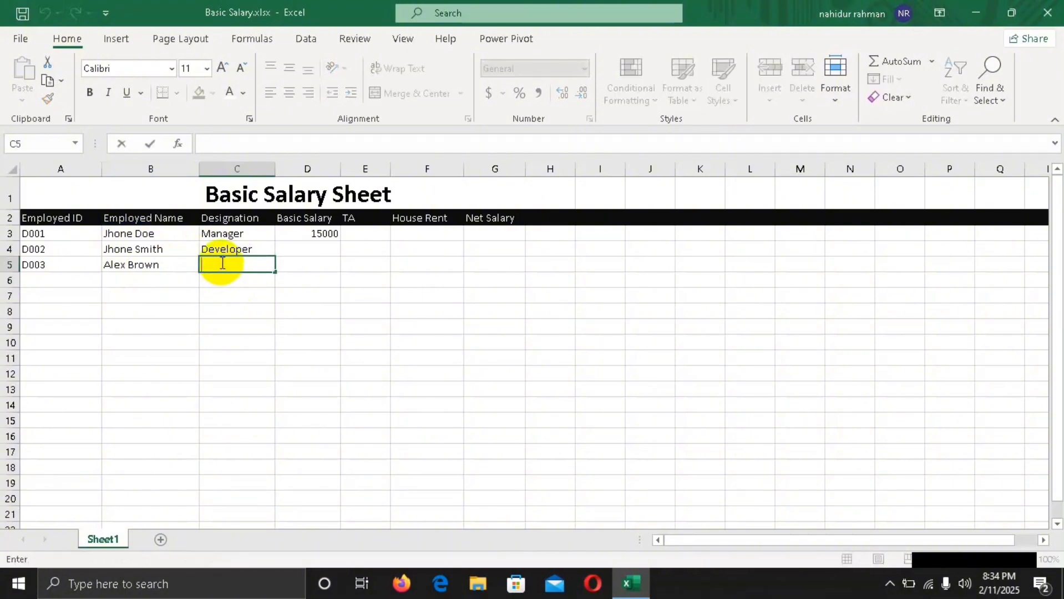
{"action": "type", "text": "Designation"}
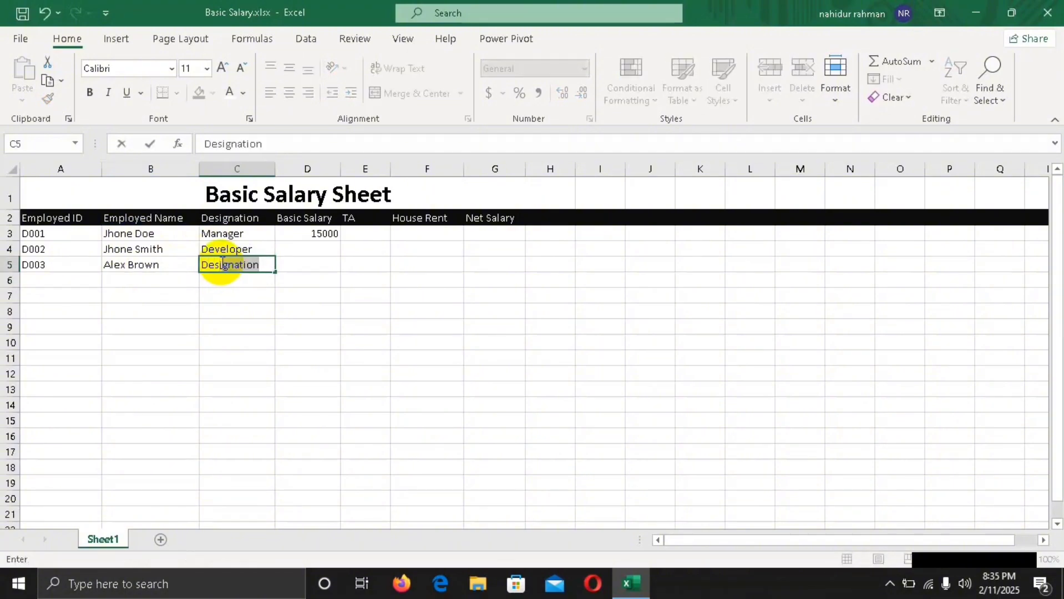
{"action": "key", "text": "BackSpace"}
{"action": "key", "text": "BackSpace"}
{"action": "key", "text": "BackSpace"}
{"action": "key", "text": "BackSpace"}
{"action": "key", "text": "BackSpace"}
{"action": "type", "text": "er"}
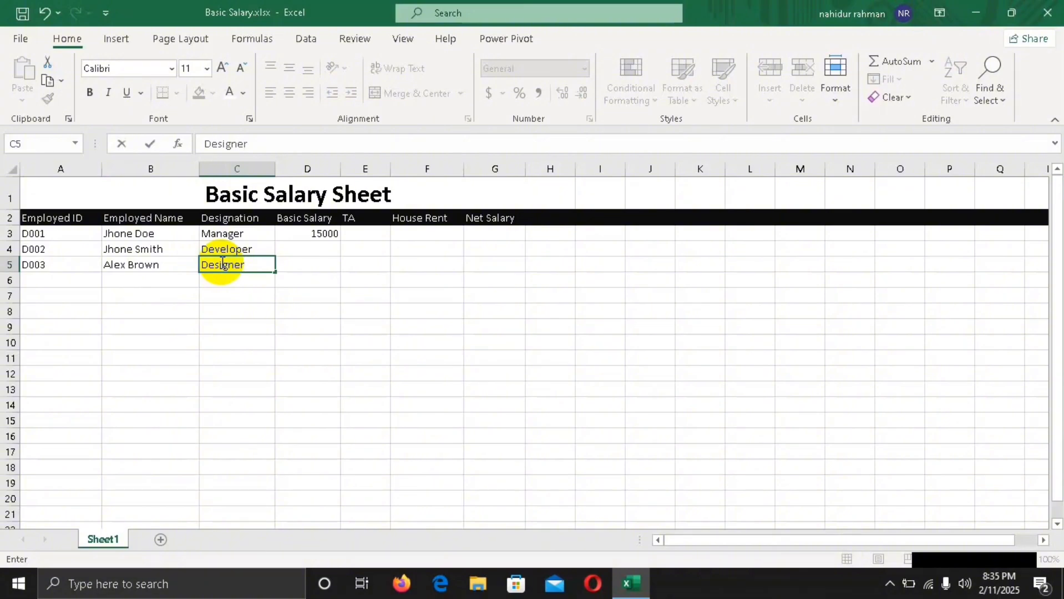
Step: Enter the basic salaries 12000 in D4 and 10000 in D5 for the second and third employees
{"action": "left_click", "coordinate": [318, 249]}
{"action": "double_click", "coordinate": [320, 250]}
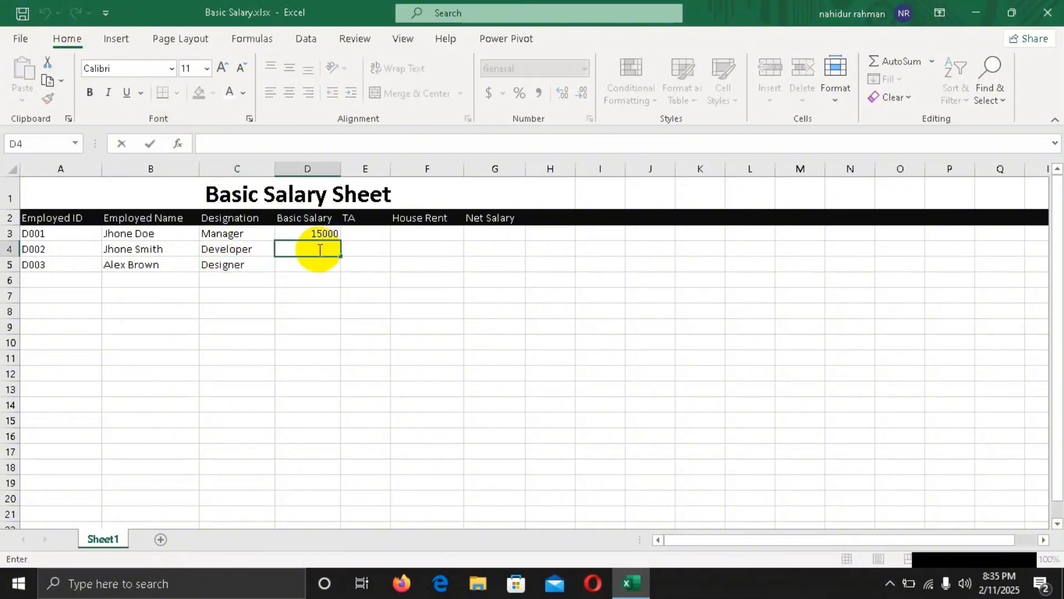
{"action": "type", "text": "12000"}
{"action": "left_click", "coordinate": [326, 269]}
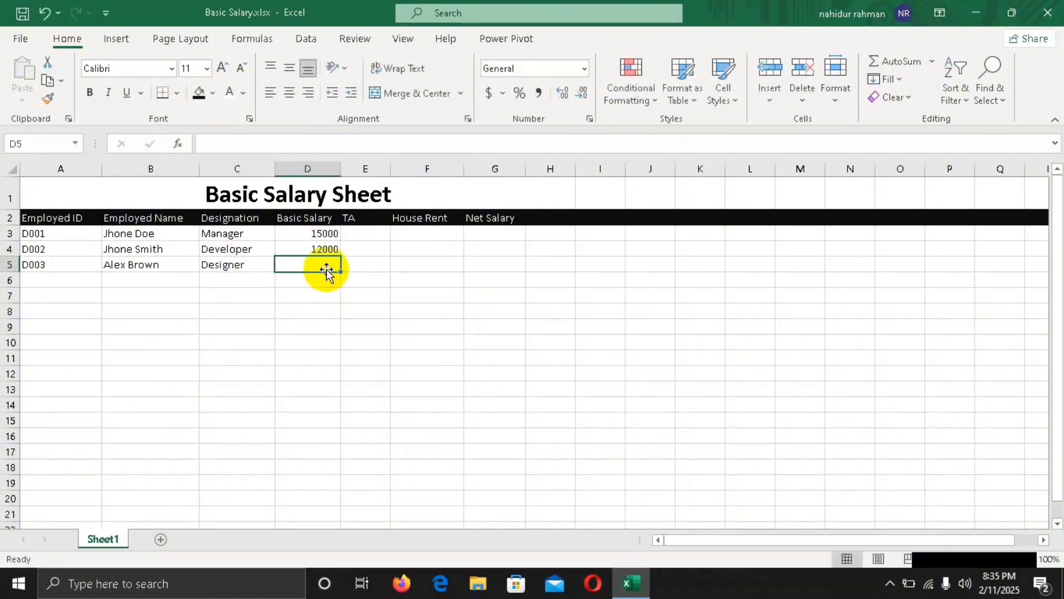
{"action": "type", "text": "10"}
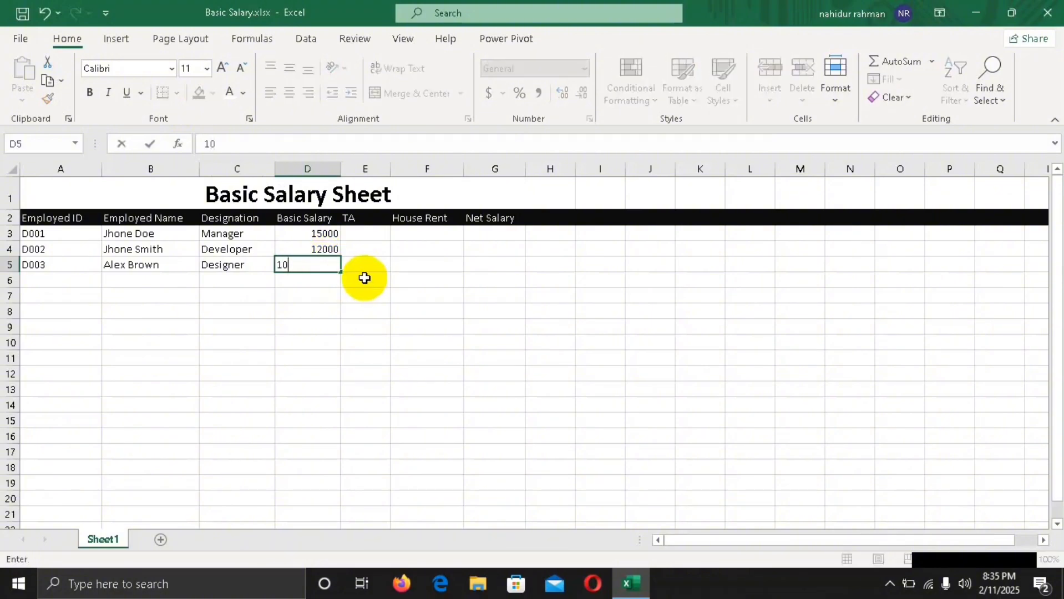
{"action": "type", "text": "000"}
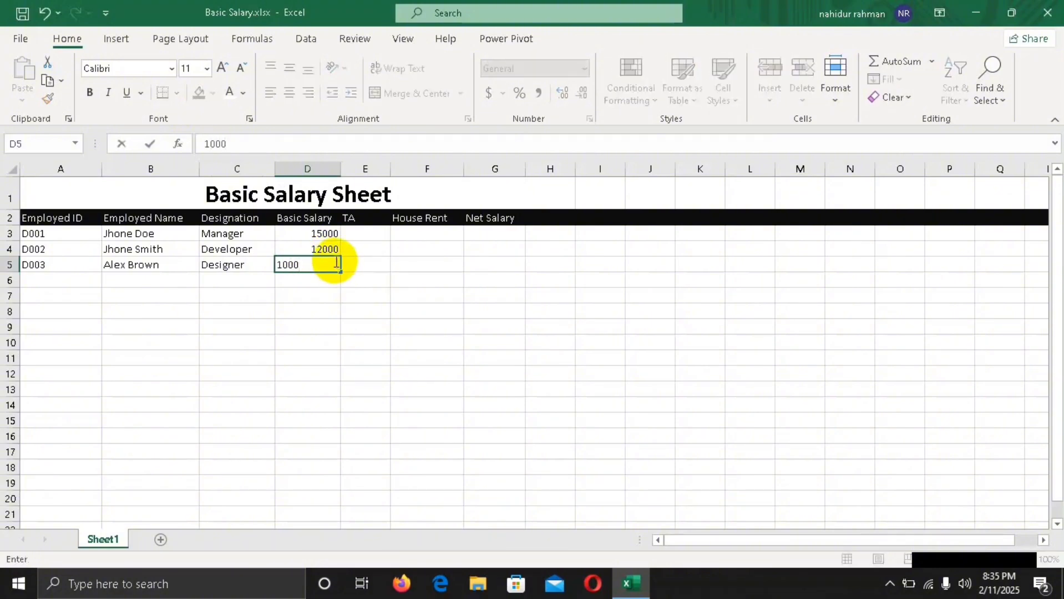
Step: Calculate the first employee's TA in E3 with the formula =D3*10%
{"action": "left_click", "coordinate": [371, 236]}
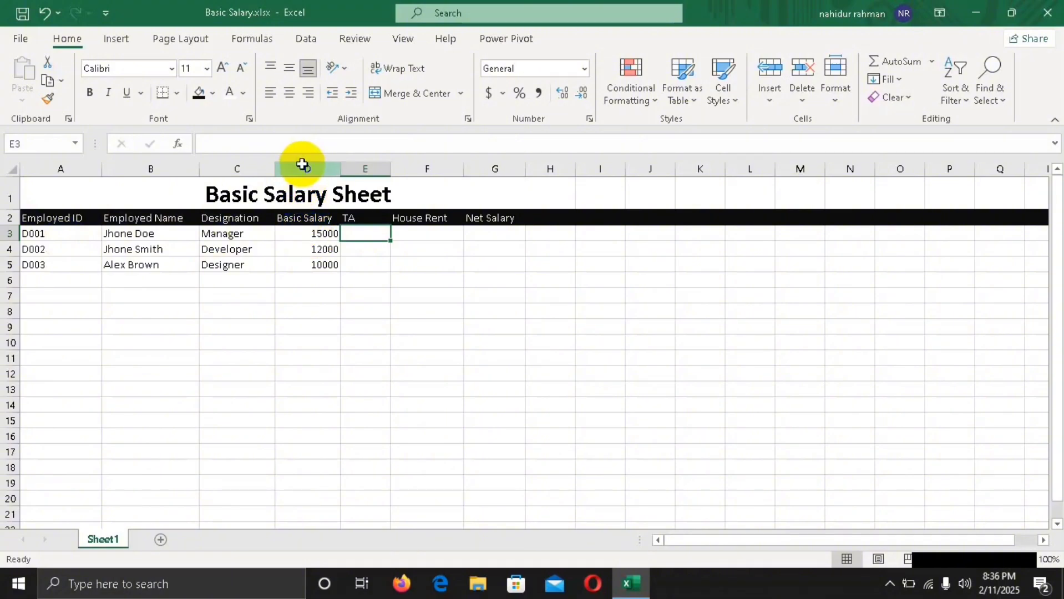
{"action": "double_click", "coordinate": [367, 235]}
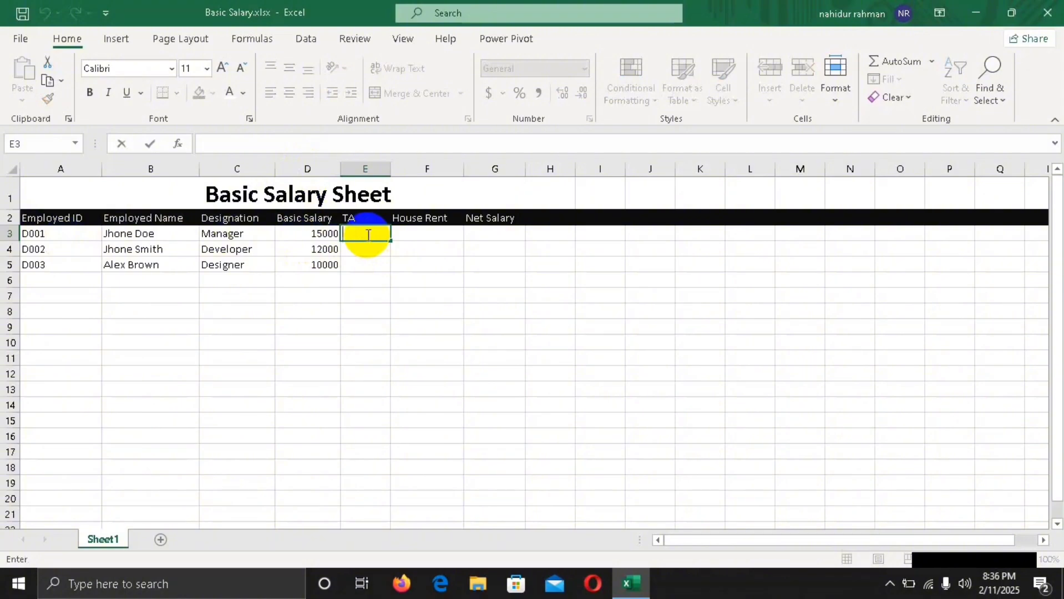
{"action": "type", "text": "="}
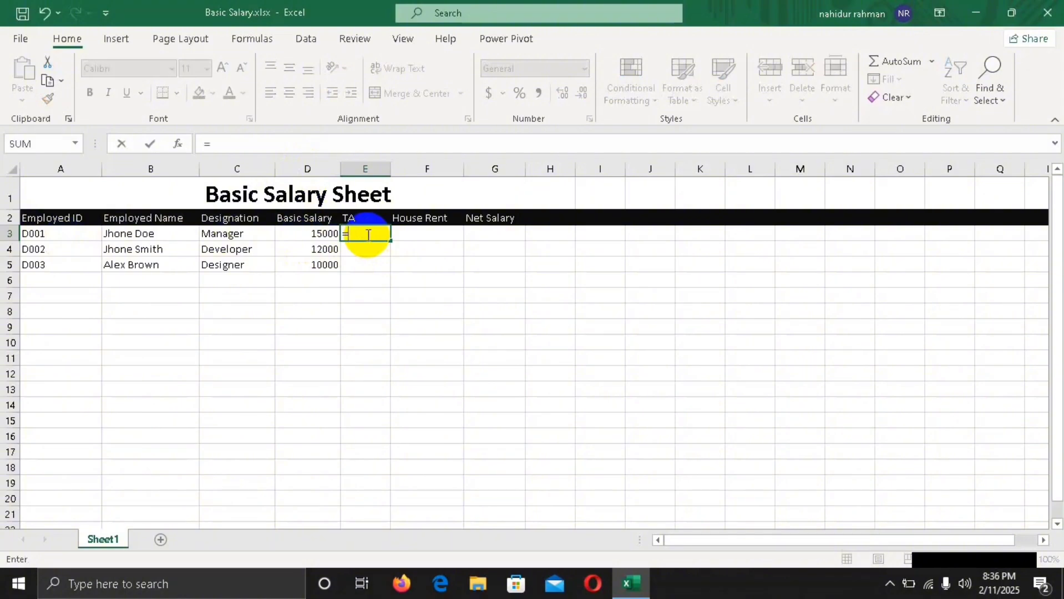
{"action": "type", "text": "D"}
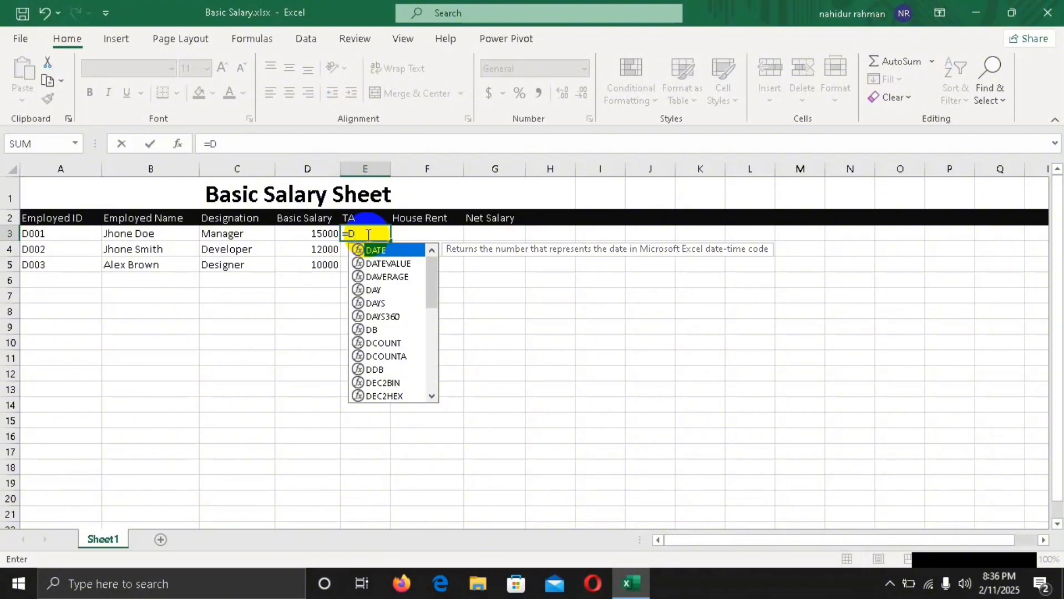
{"action": "type", "text": "3*"}
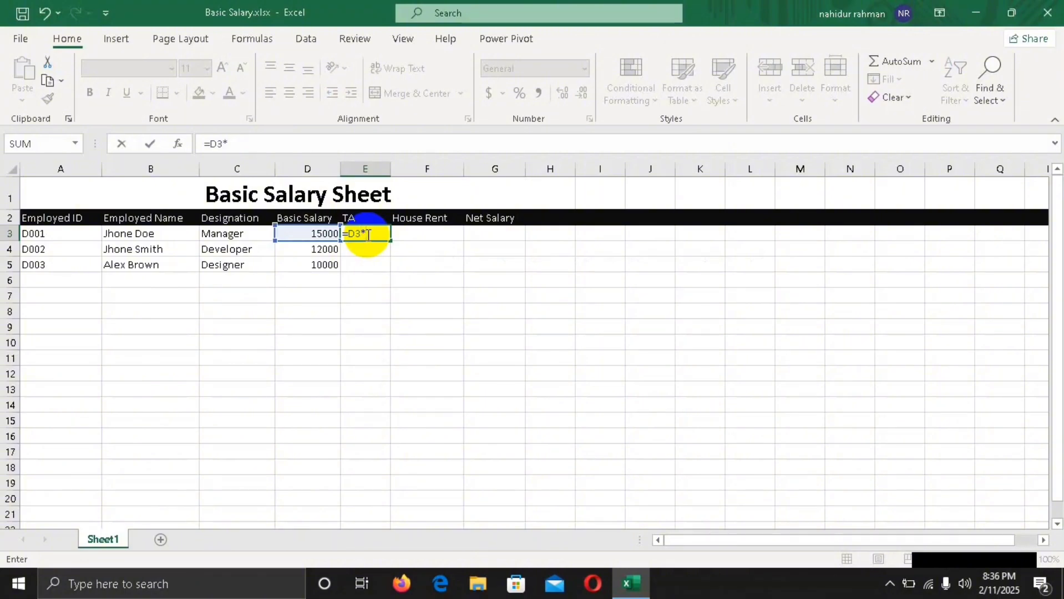
{"action": "type", "text": "0%"}
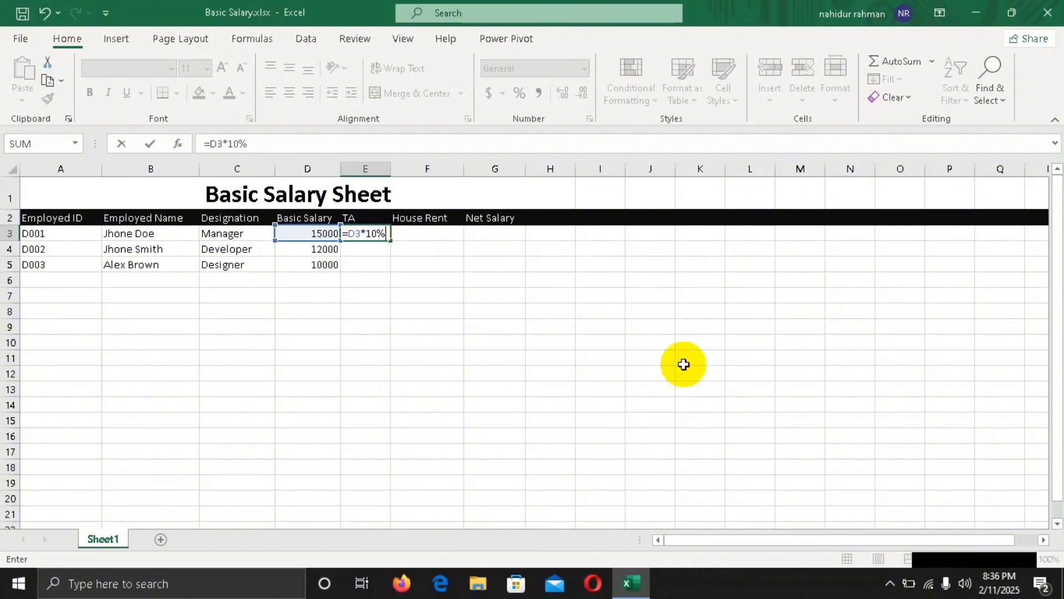
{"action": "key", "text": "Return"}
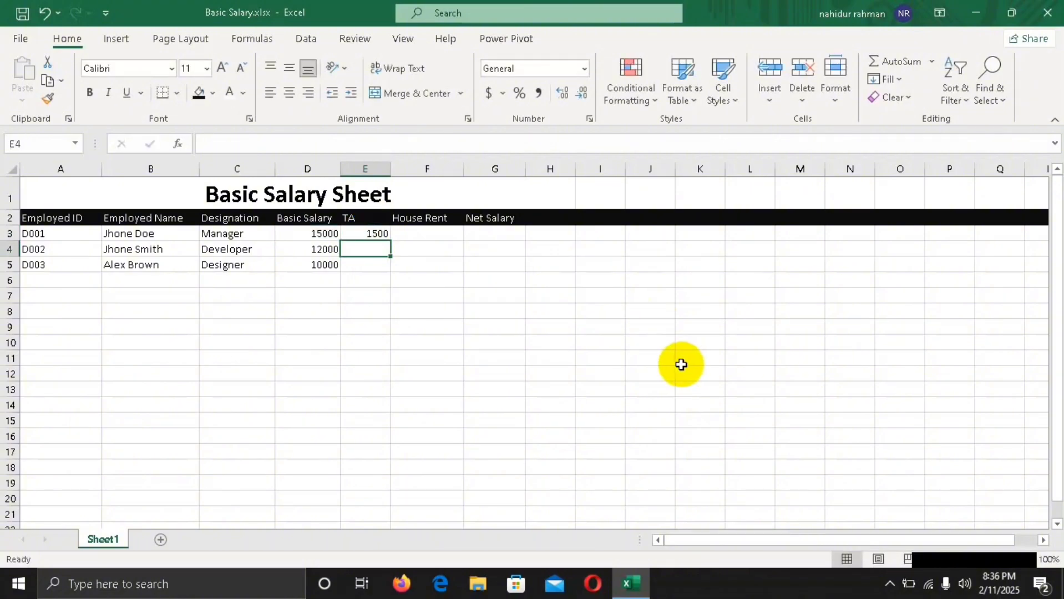
Step: Fill the TA formula from E3 down to E5 and check the copied formulas in E4 and E5
{"action": "left_click", "coordinate": [421, 234]}
{"action": "left_click", "coordinate": [368, 233]}
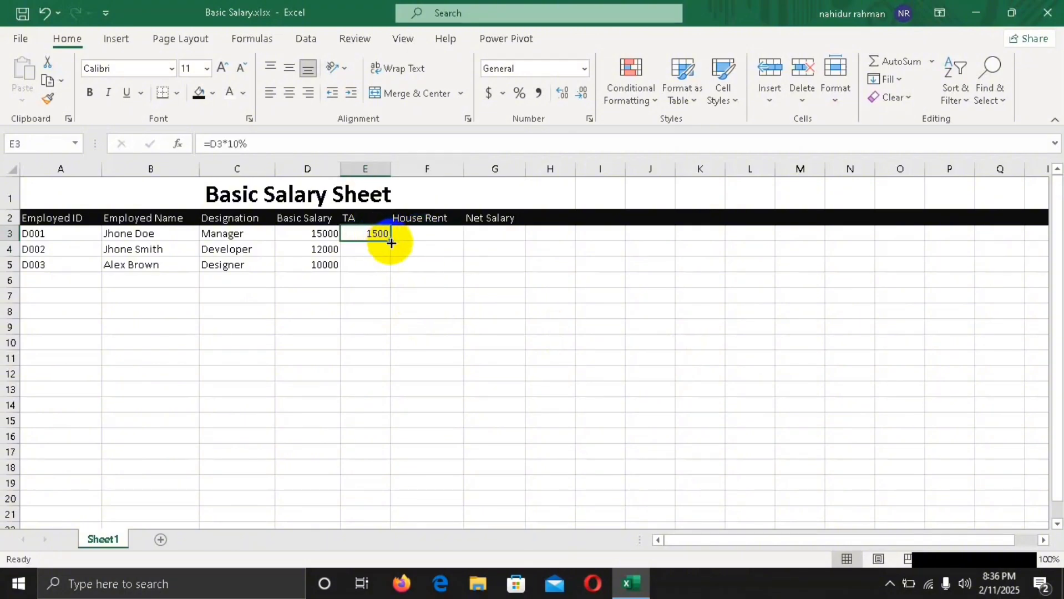
{"action": "left_click_drag", "start_coordinate": [391, 239], "coordinate": [390, 272]}
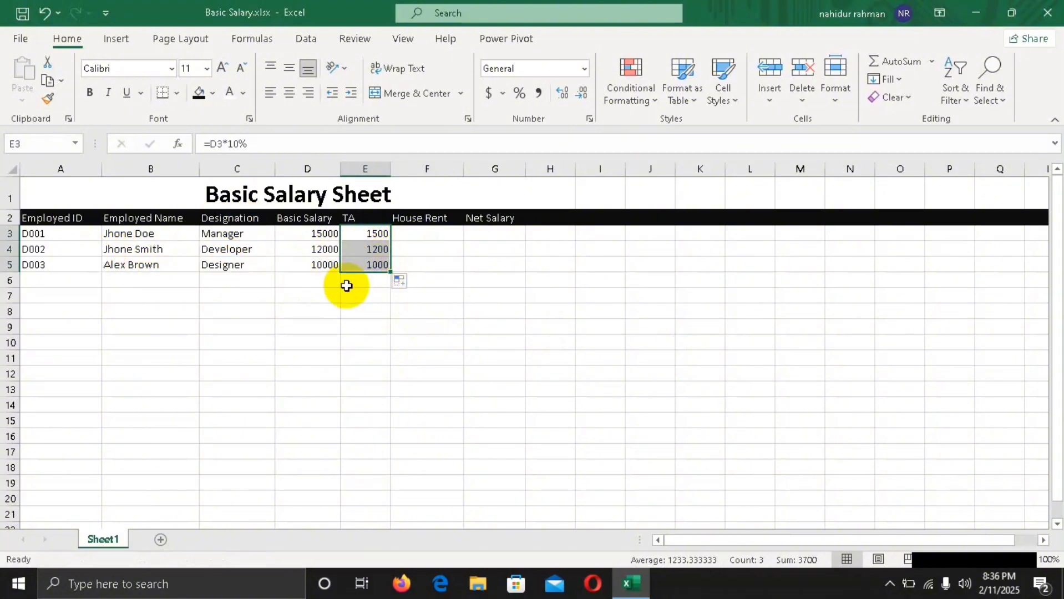
{"action": "left_click", "coordinate": [359, 249]}
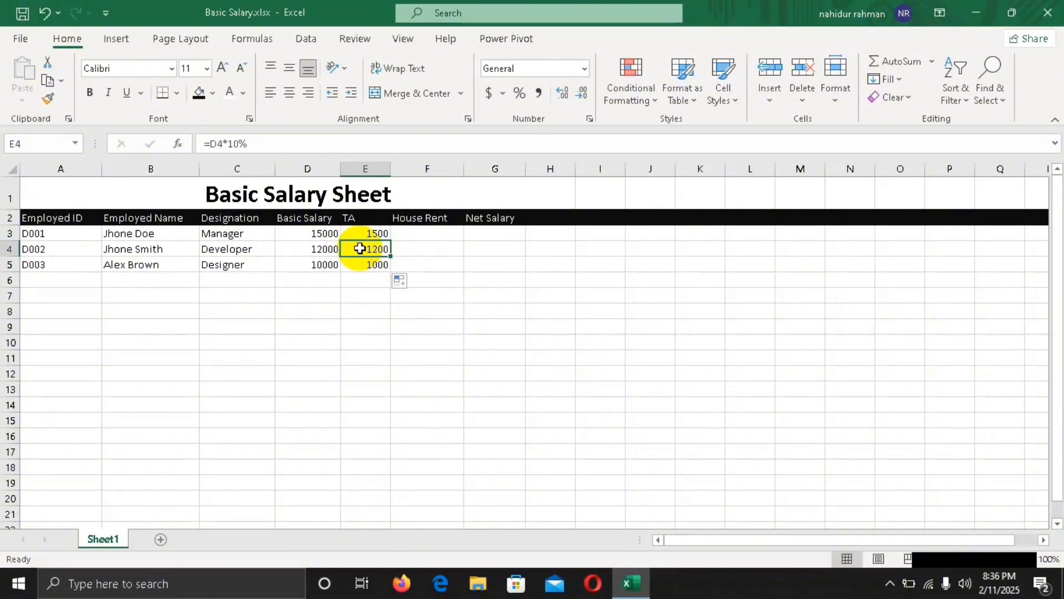
{"action": "left_click", "coordinate": [314, 266]}
{"action": "left_click", "coordinate": [361, 270]}
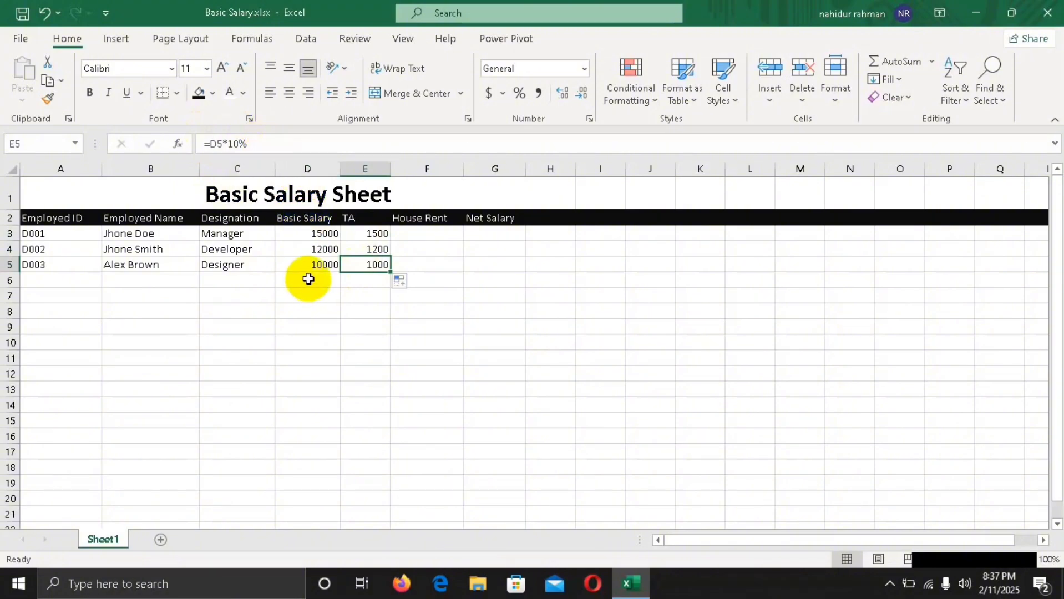
Step: Calculate House Rent in F3 with the formula =D3*12% and fill it down to F5
{"action": "double_click", "coordinate": [416, 235]}
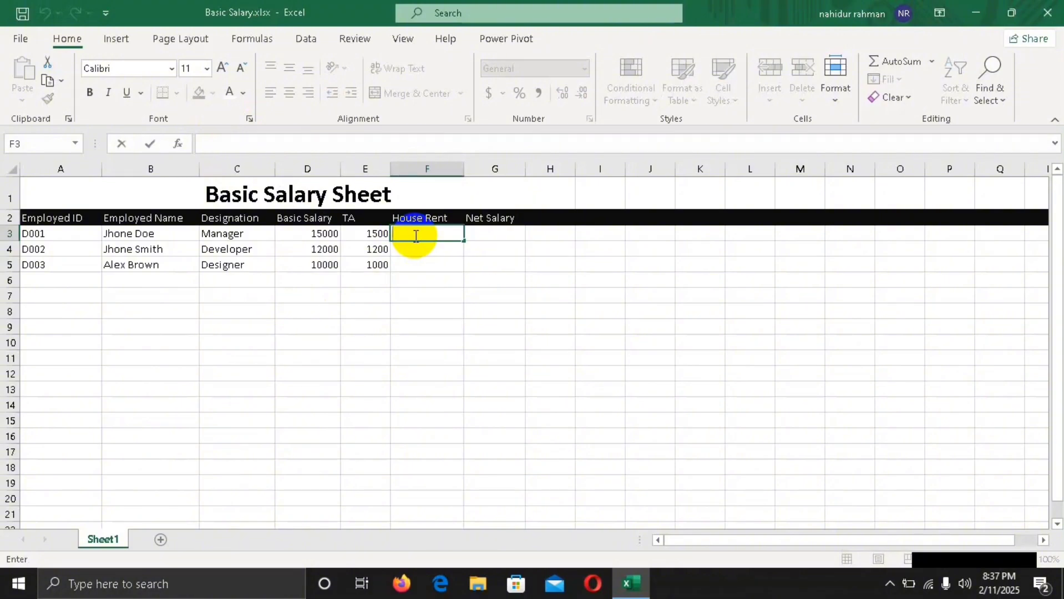
{"action": "type", "text": "="}
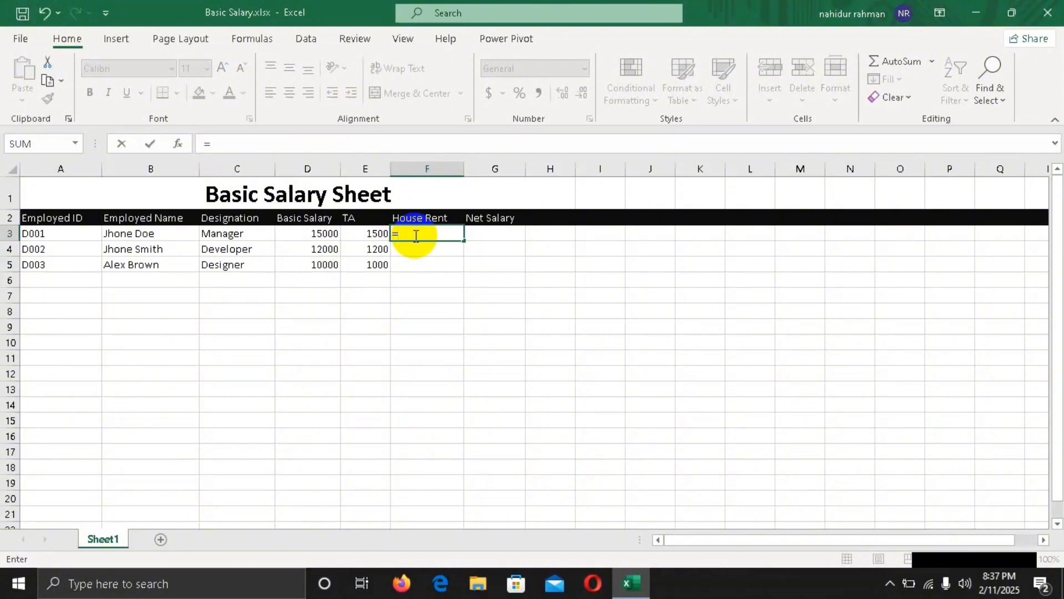
{"action": "type", "text": "D"}
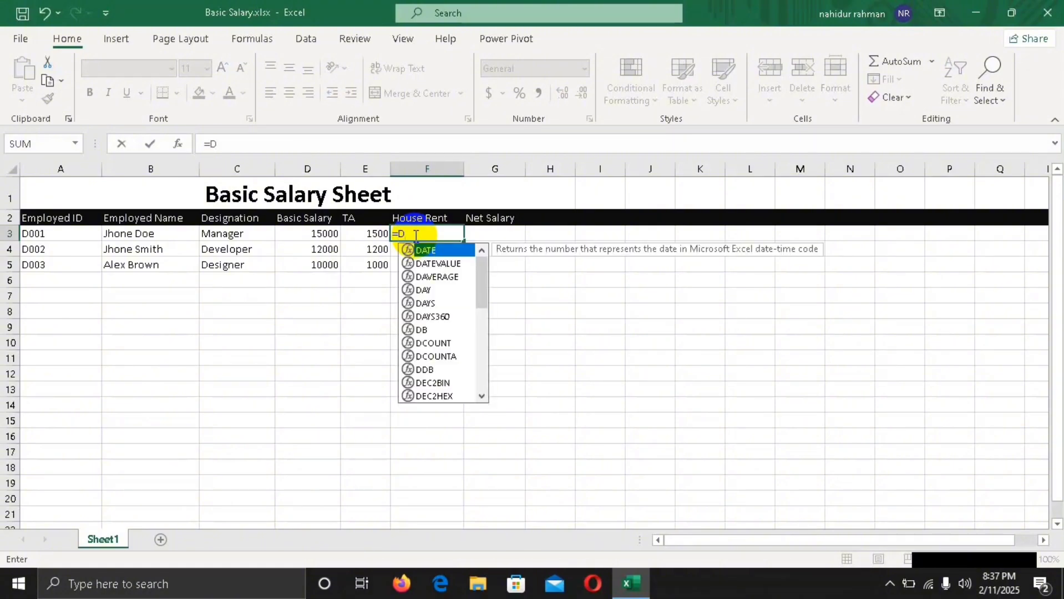
{"action": "type", "text": "3"}
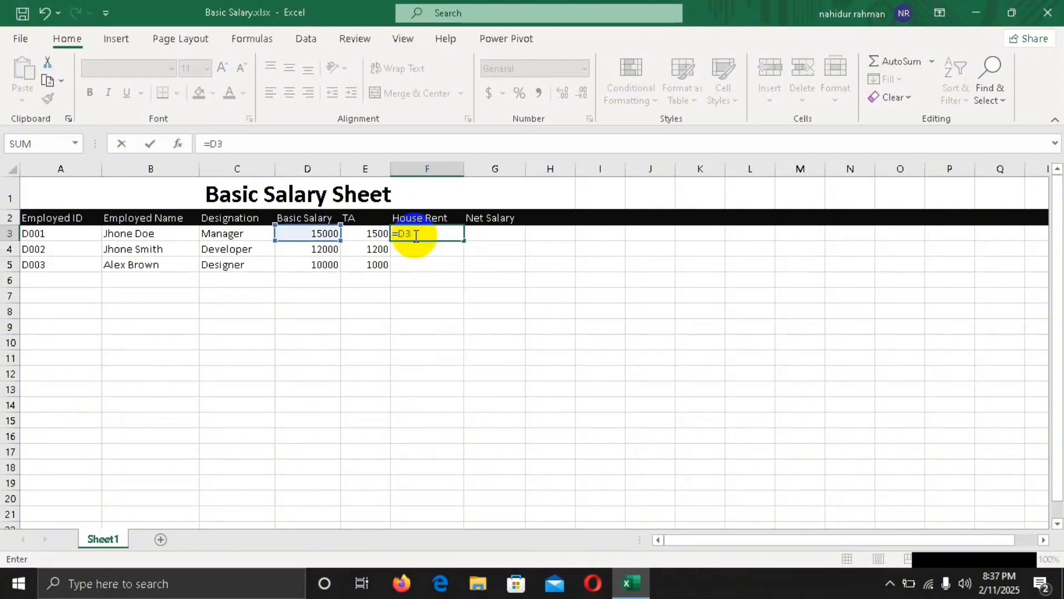
{"action": "type", "text": "*12%"}
{"action": "key", "text": "Return"}
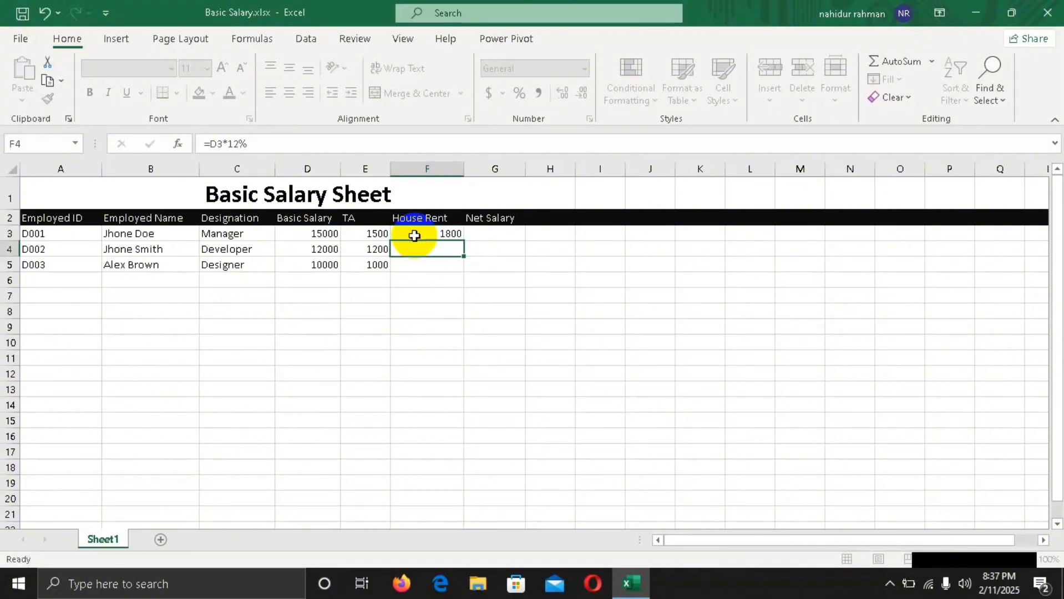
{"action": "left_click", "coordinate": [459, 230]}
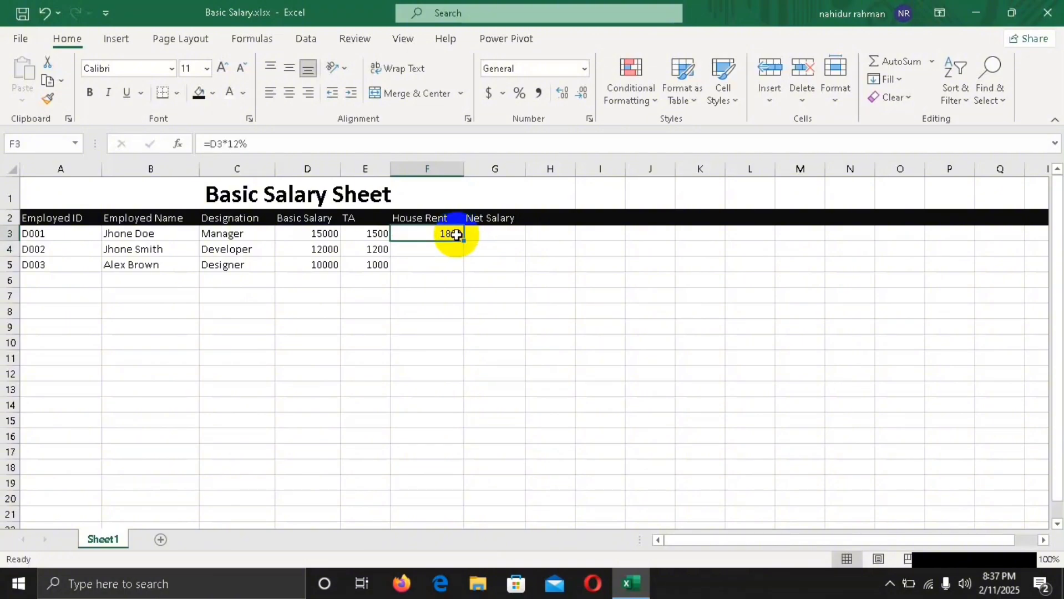
{"action": "left_click_drag", "start_coordinate": [465, 238], "coordinate": [458, 268]}
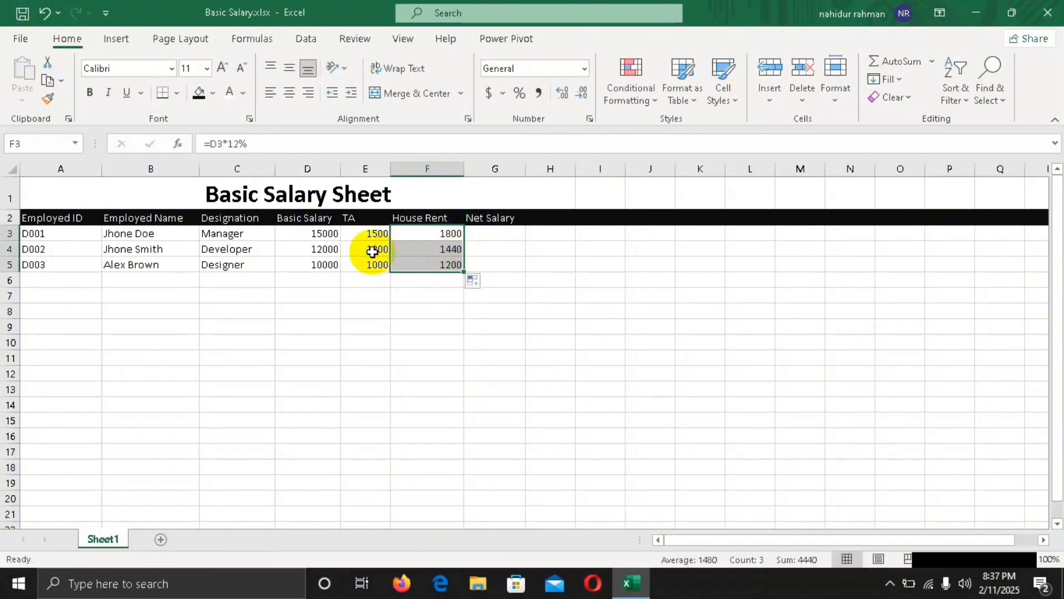
Step: Calculate the first employee's Net Salary in G3 with the formula =D3+E3+F3
{"action": "left_click", "coordinate": [493, 237]}
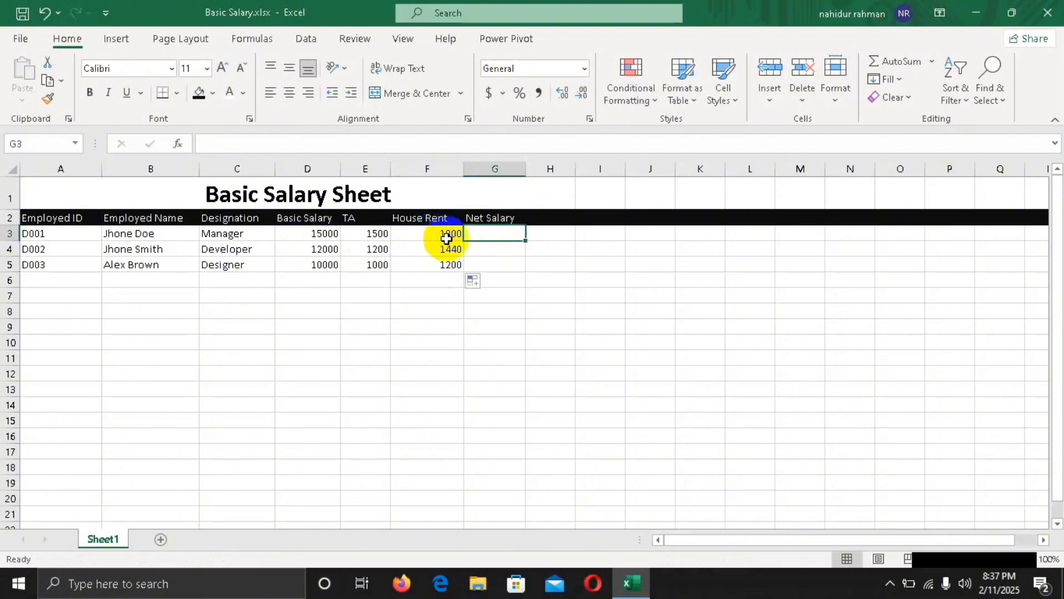
{"action": "double_click", "coordinate": [487, 236]}
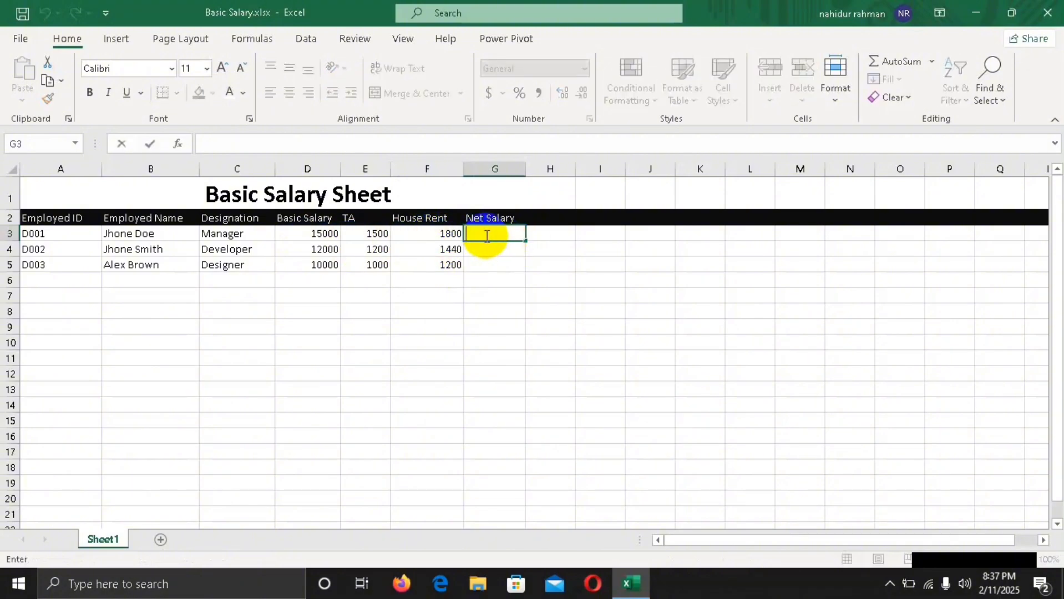
{"action": "type", "text": "+"}
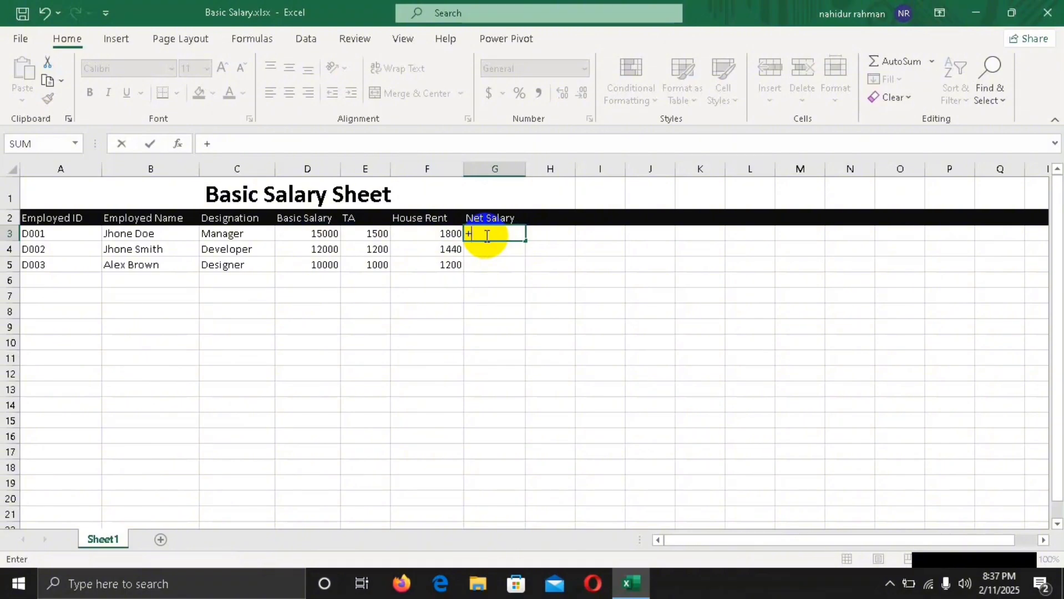
{"action": "key", "text": "BackSpace"}
{"action": "type", "text": "="}
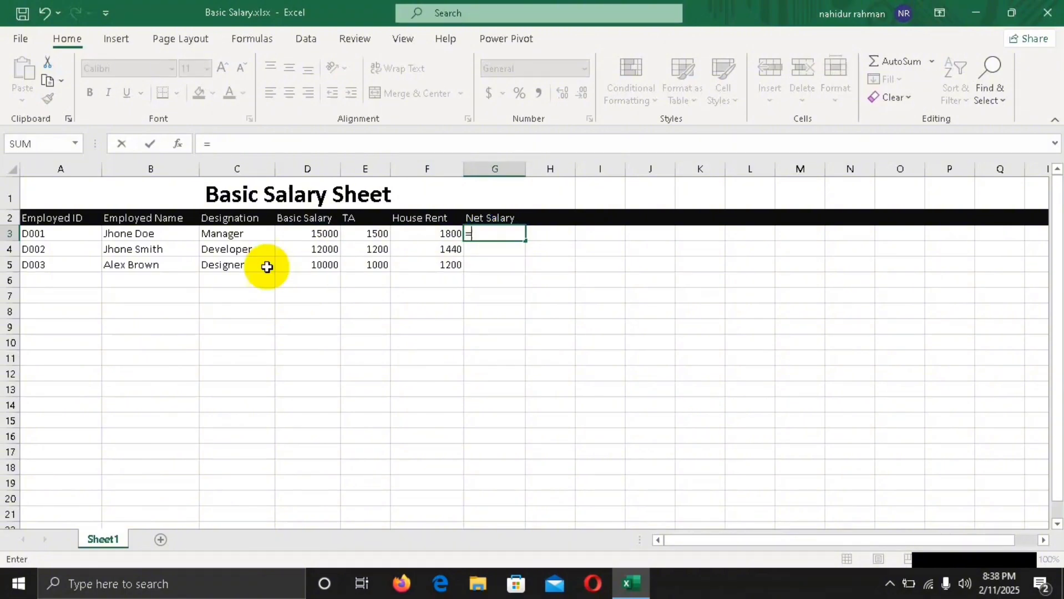
{"action": "left_click", "coordinate": [321, 234]}
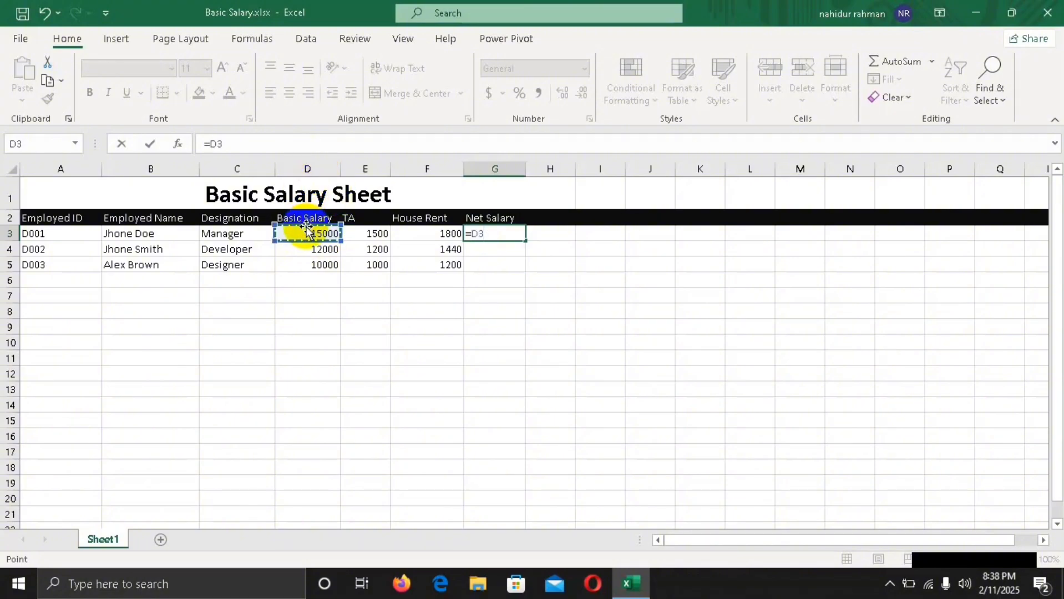
{"action": "left_click", "coordinate": [504, 236]}
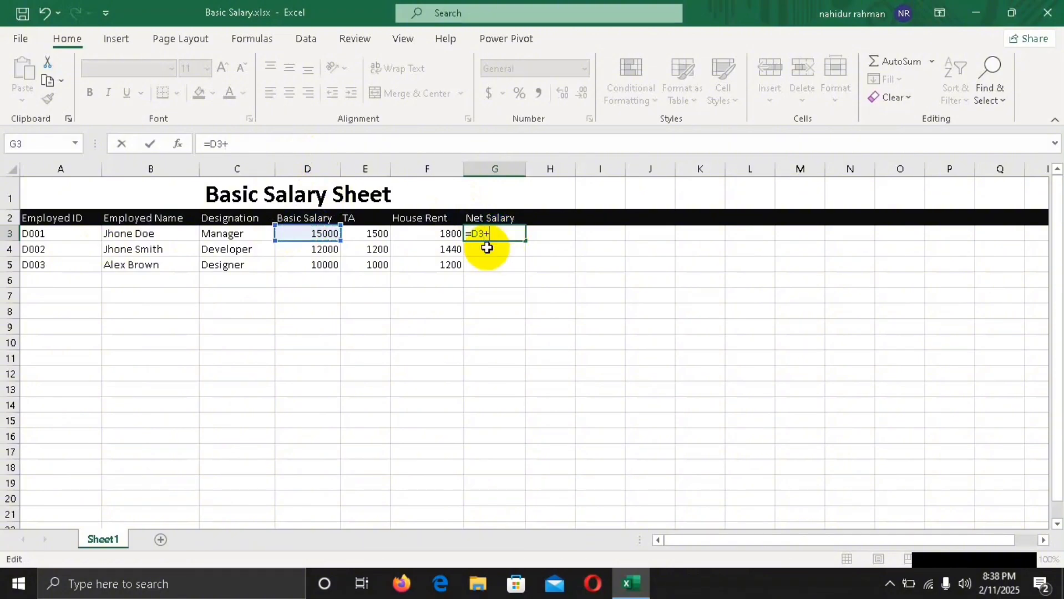
{"action": "left_click", "coordinate": [371, 234]}
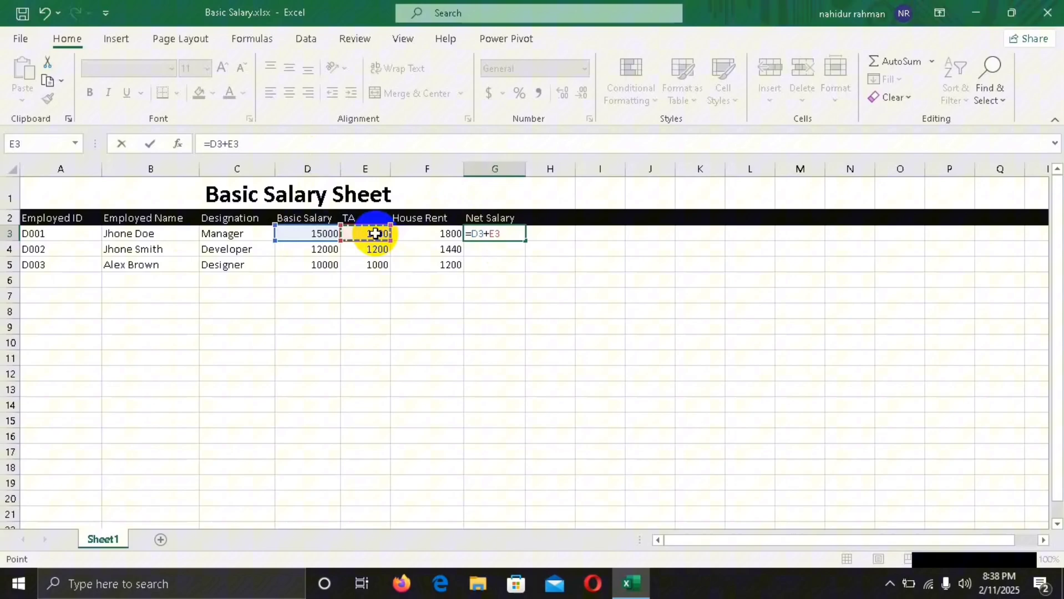
{"action": "left_click", "coordinate": [408, 234]}
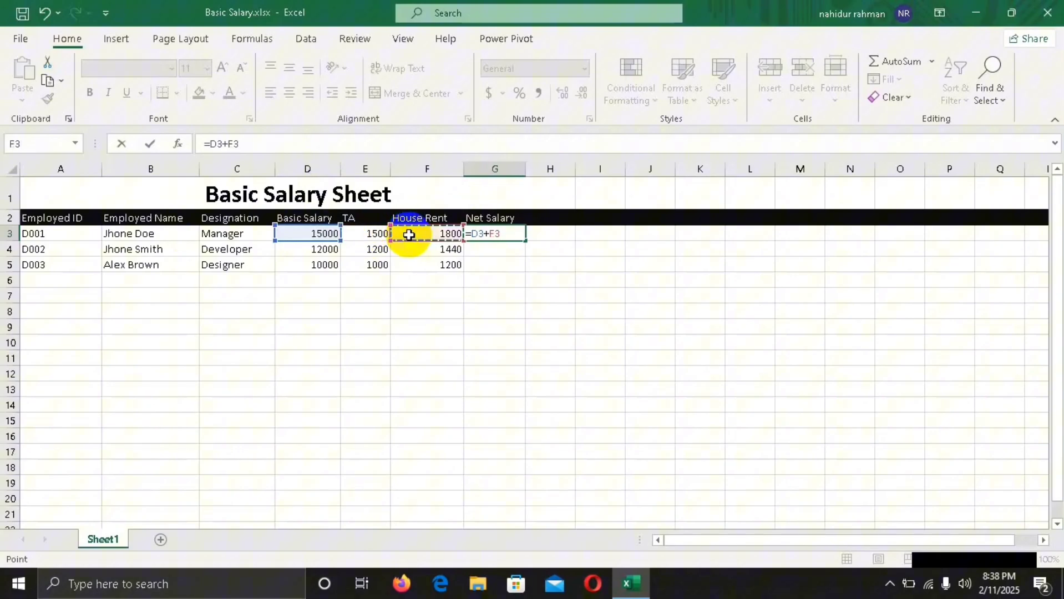
{"action": "left_click", "coordinate": [372, 235]}
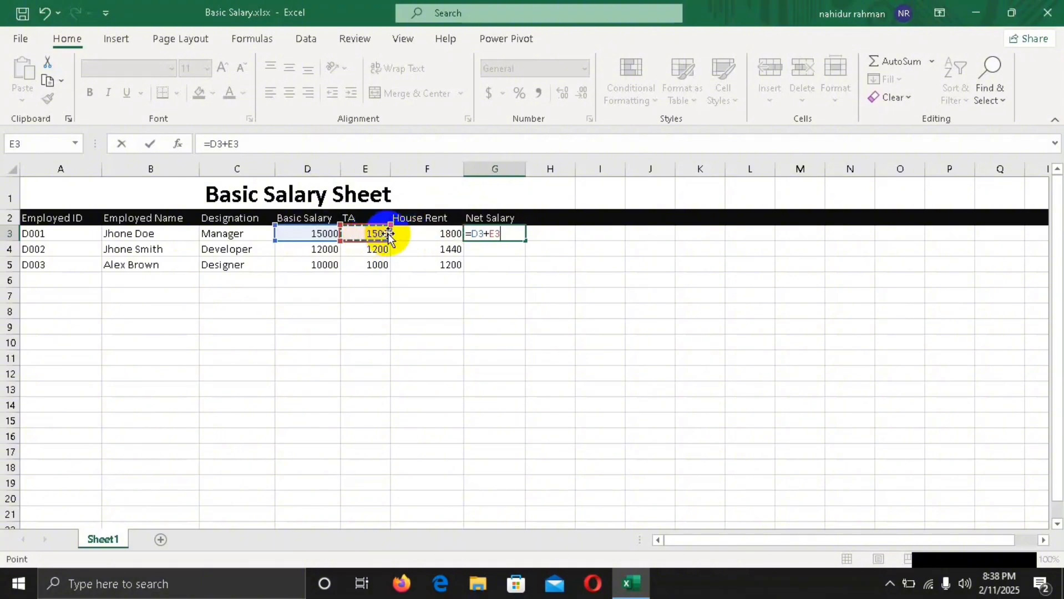
{"action": "left_click", "coordinate": [503, 234]}
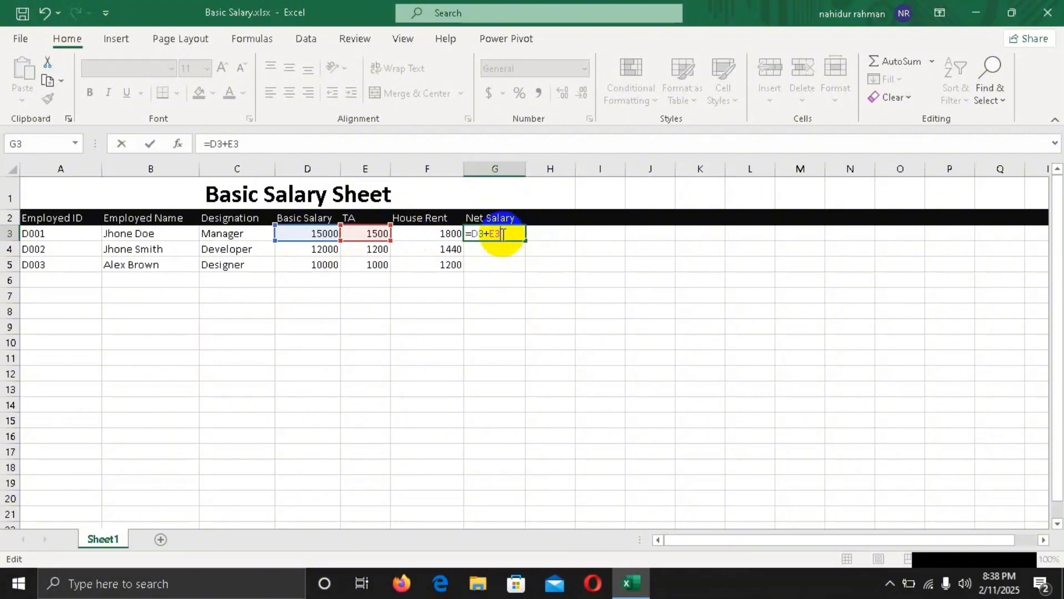
{"action": "type", "text": "+F3"}
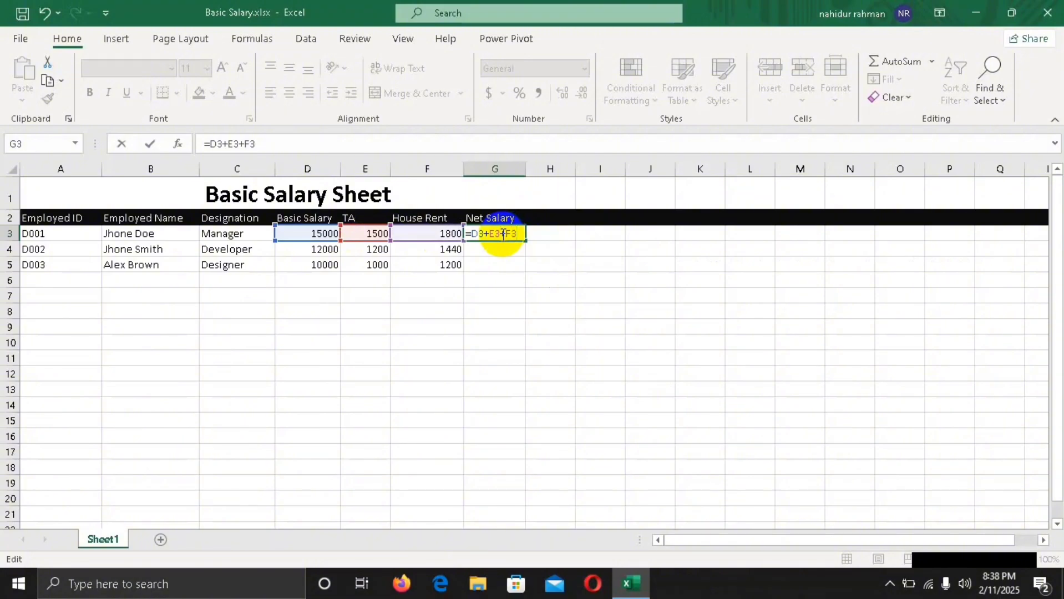
{"action": "key", "text": "Return"}
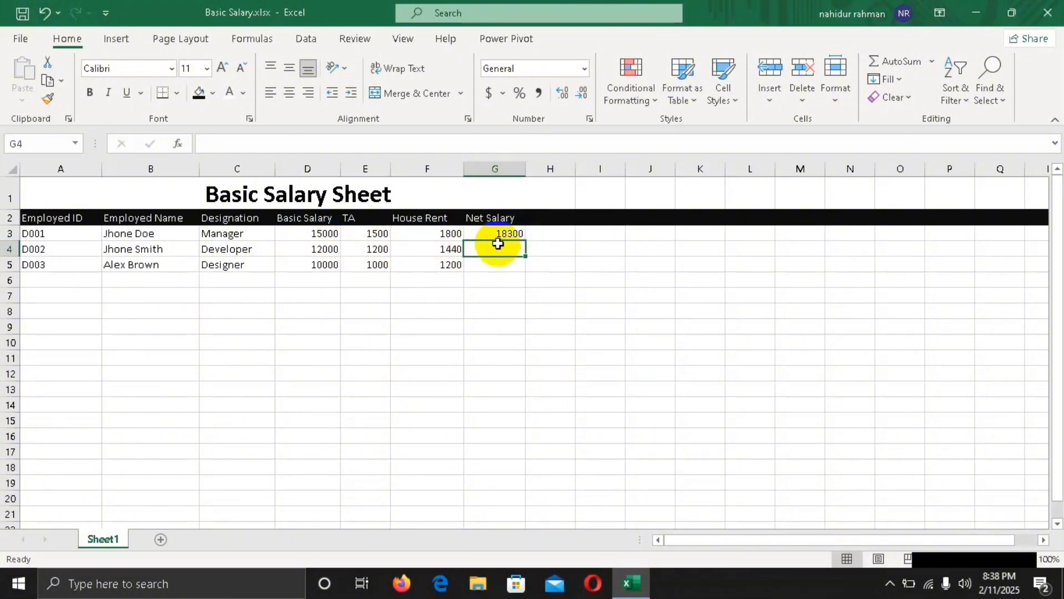
Step: Fill the Net Salary formula from G3 down to G5, then deselect the range
{"action": "left_click", "coordinate": [511, 231]}
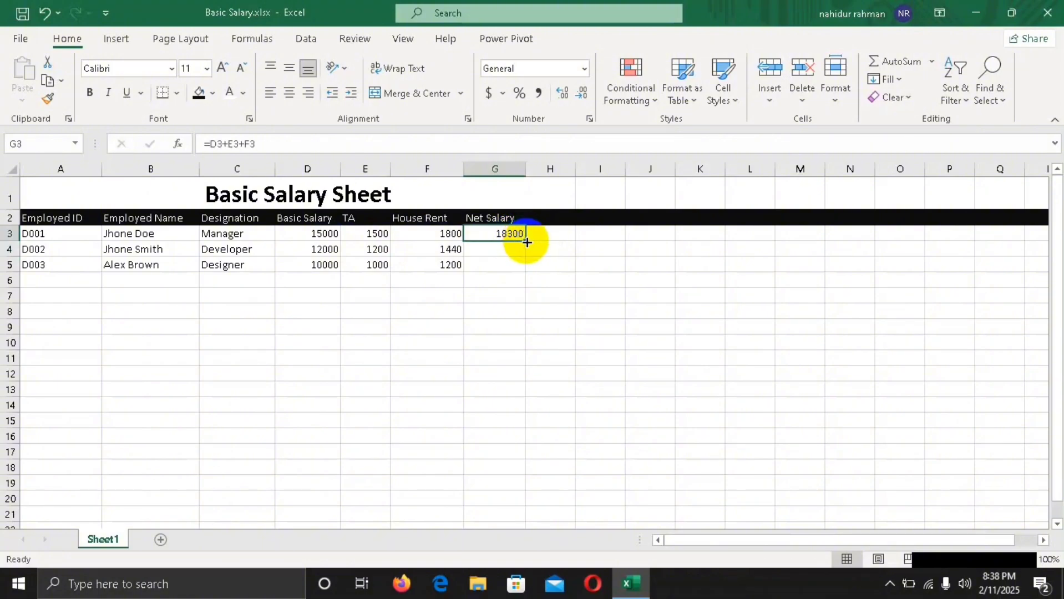
{"action": "left_click_drag", "start_coordinate": [524, 241], "coordinate": [526, 266]}
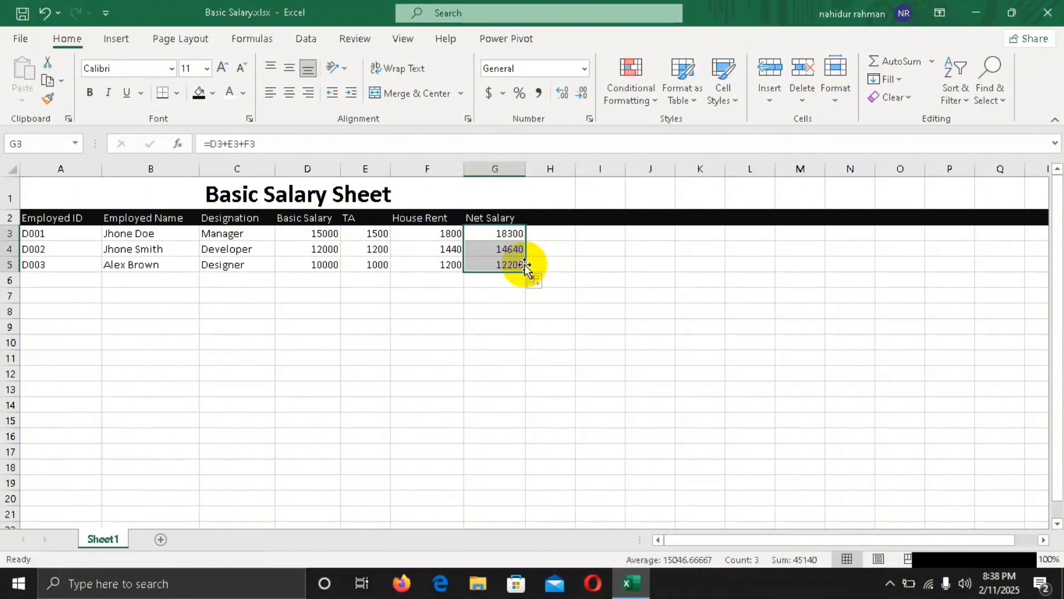
{"action": "left_click", "coordinate": [583, 232]}
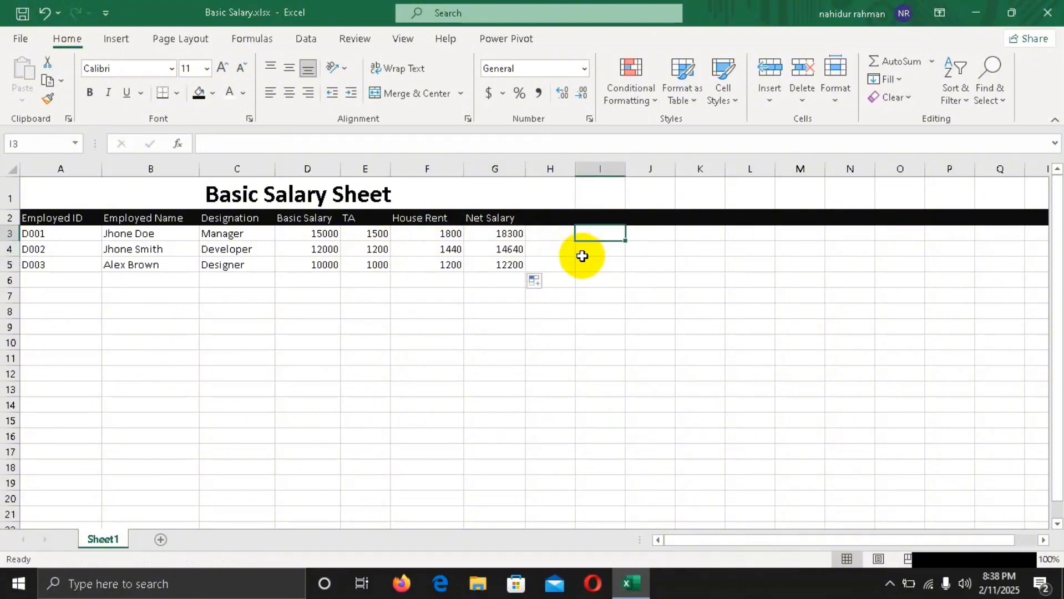